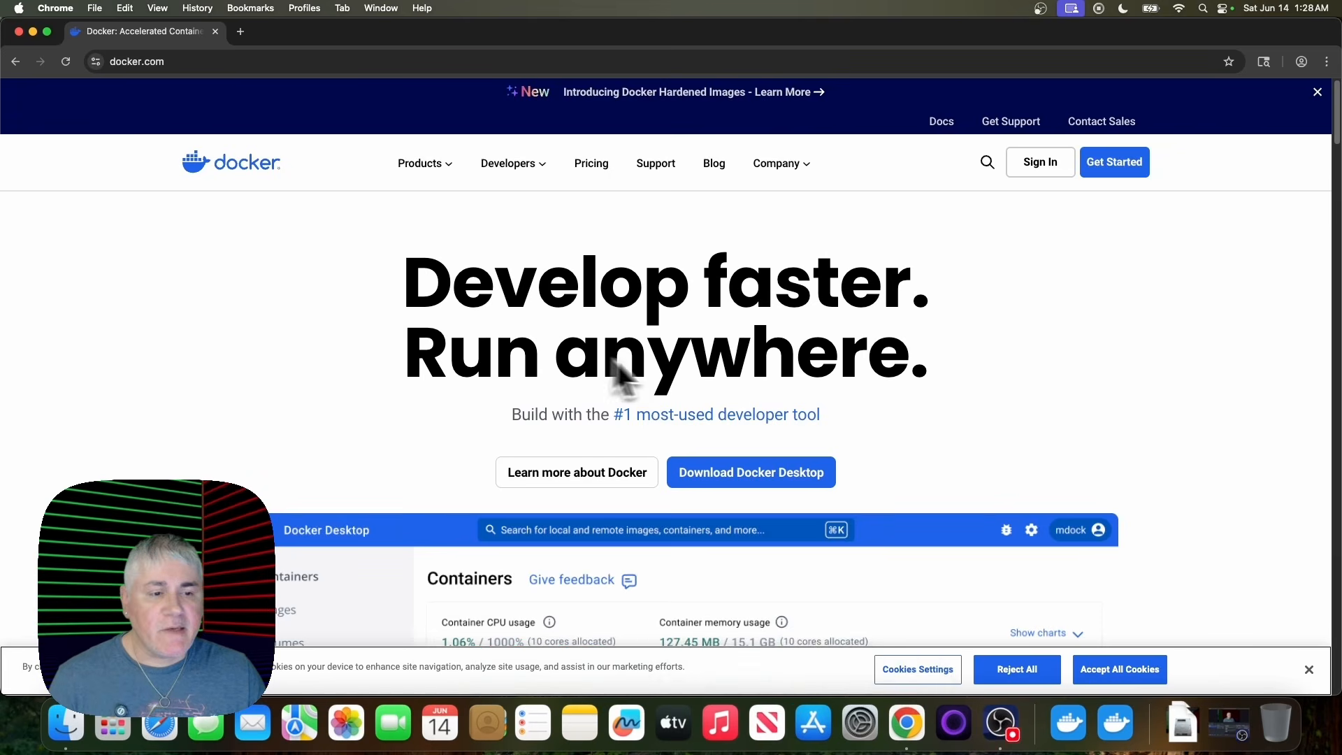
- Show the Docker Desktop download options on docker.com and look through the available platforms
click(758, 479)
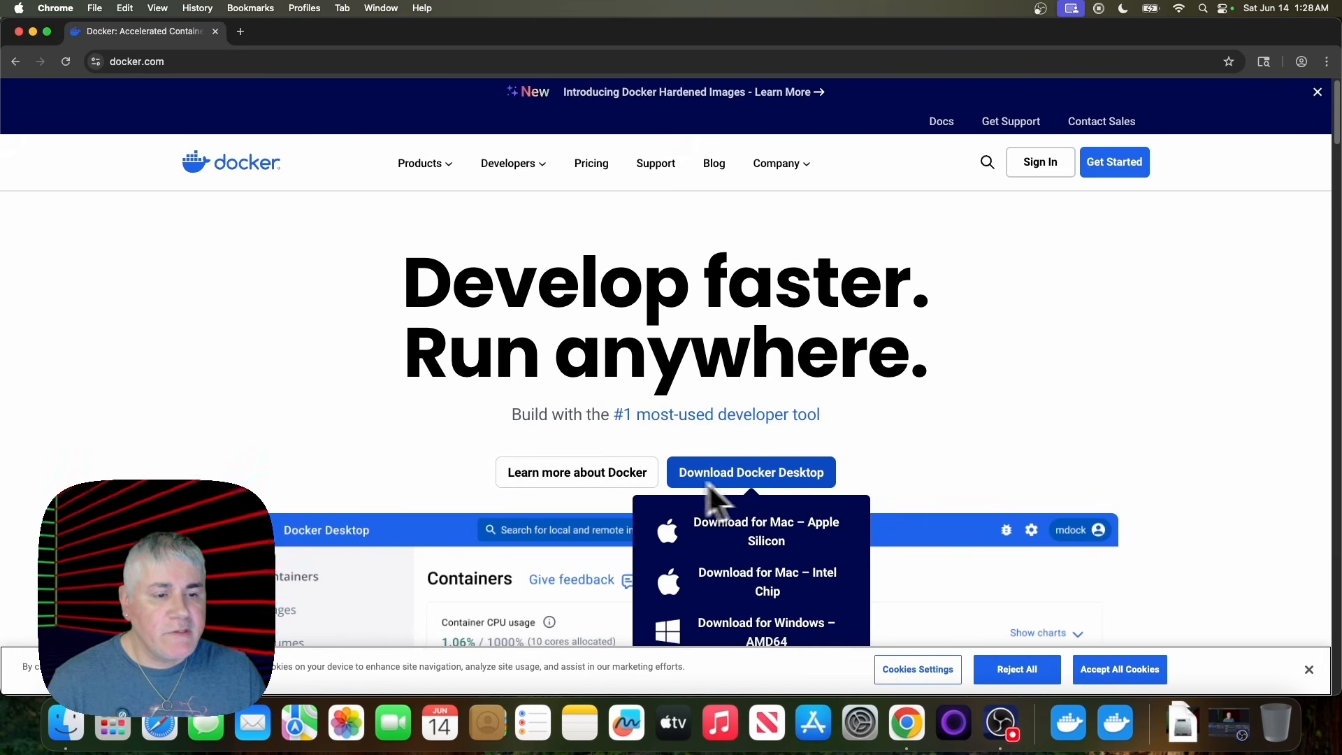
scroll(894, 489, down, 1)
mouse_move(820, 423)
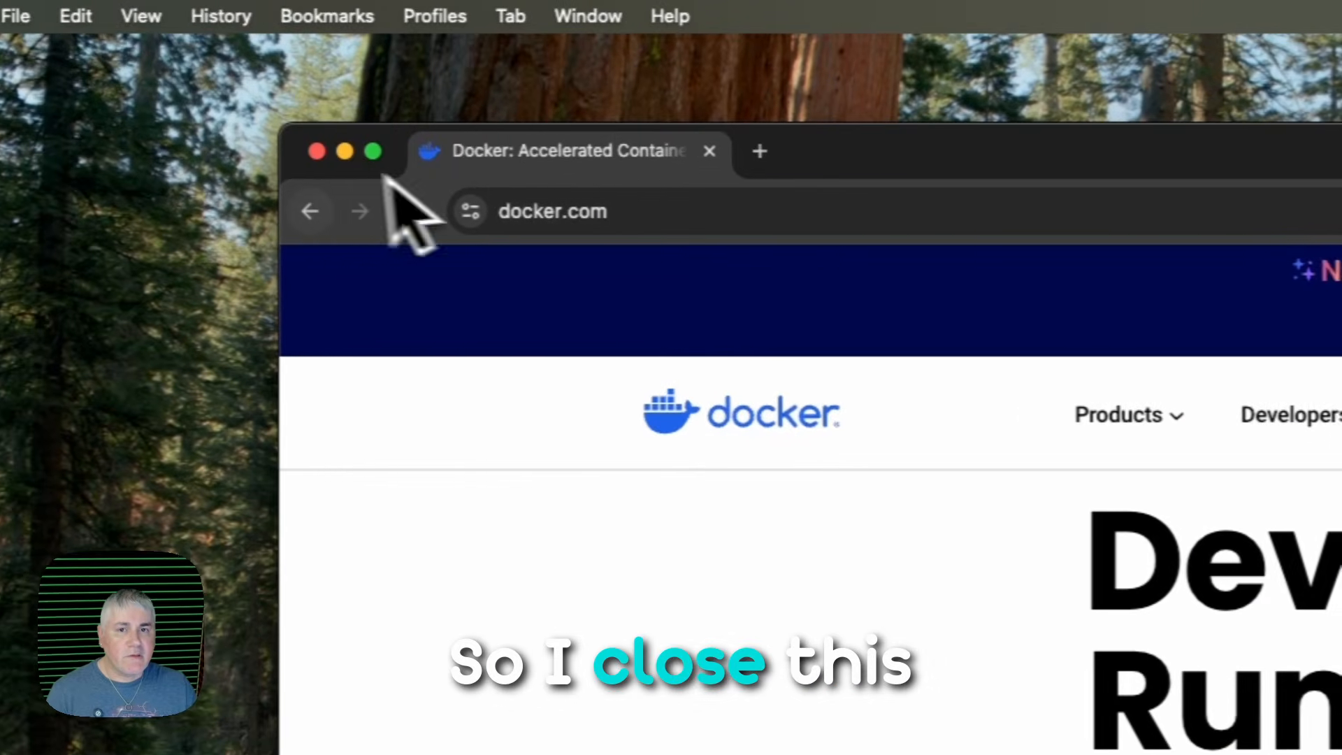
- In Docker Desktop's terminal, run "docker pull n8nio/n8n", then close the terminal and view the local images
click(317, 151)
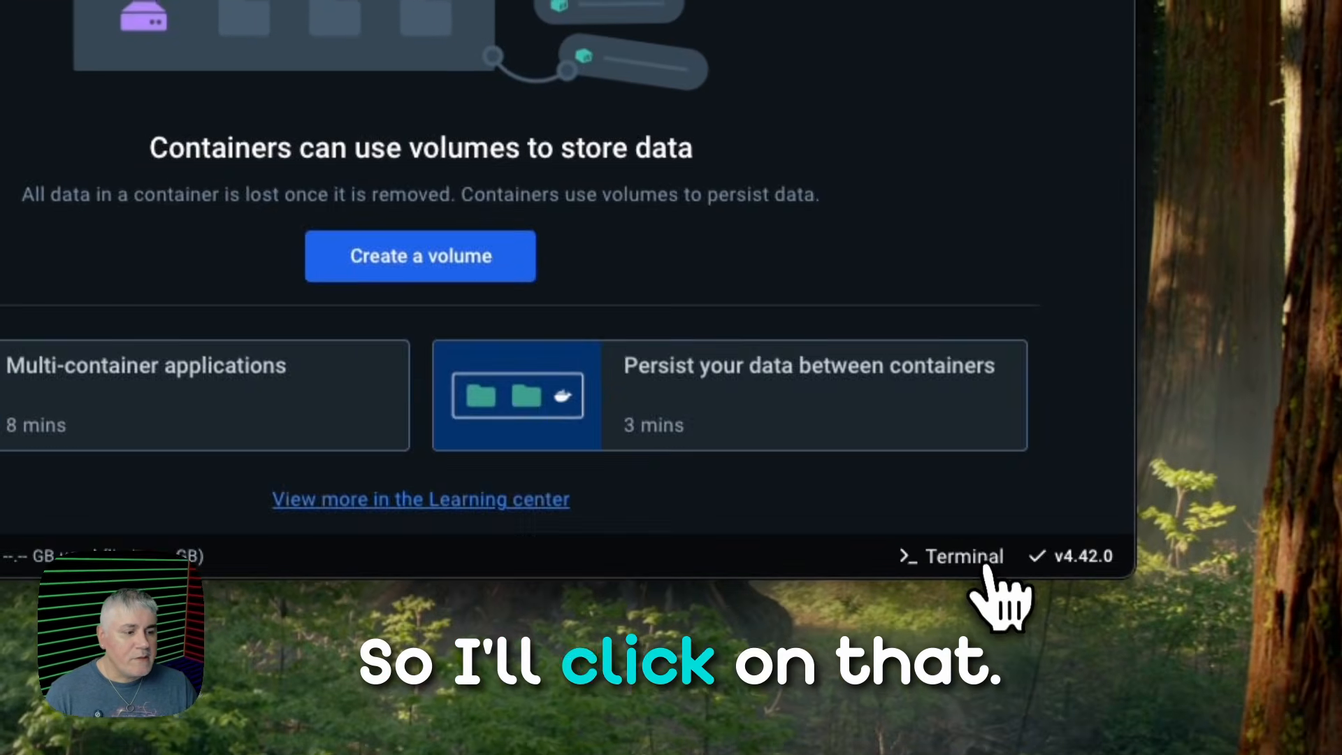
click(985, 572)
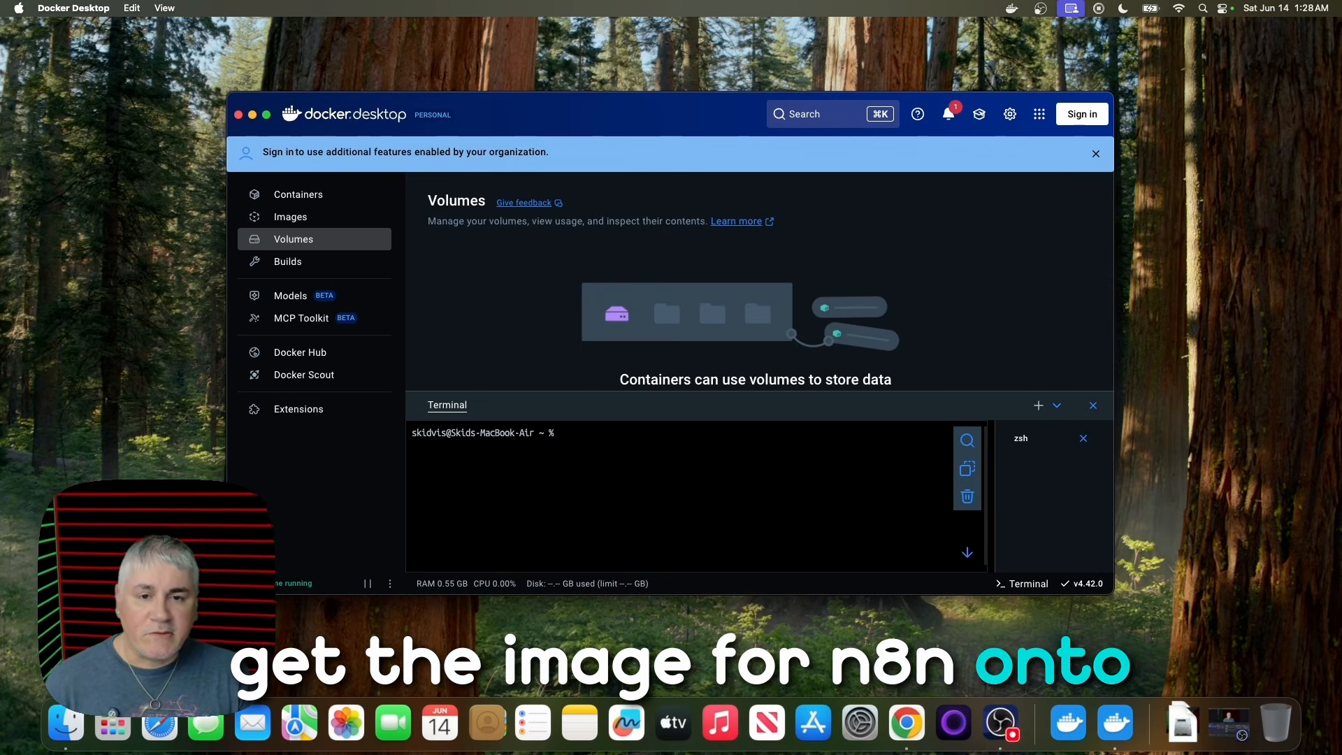
text(docker pull n8nio/n8n)
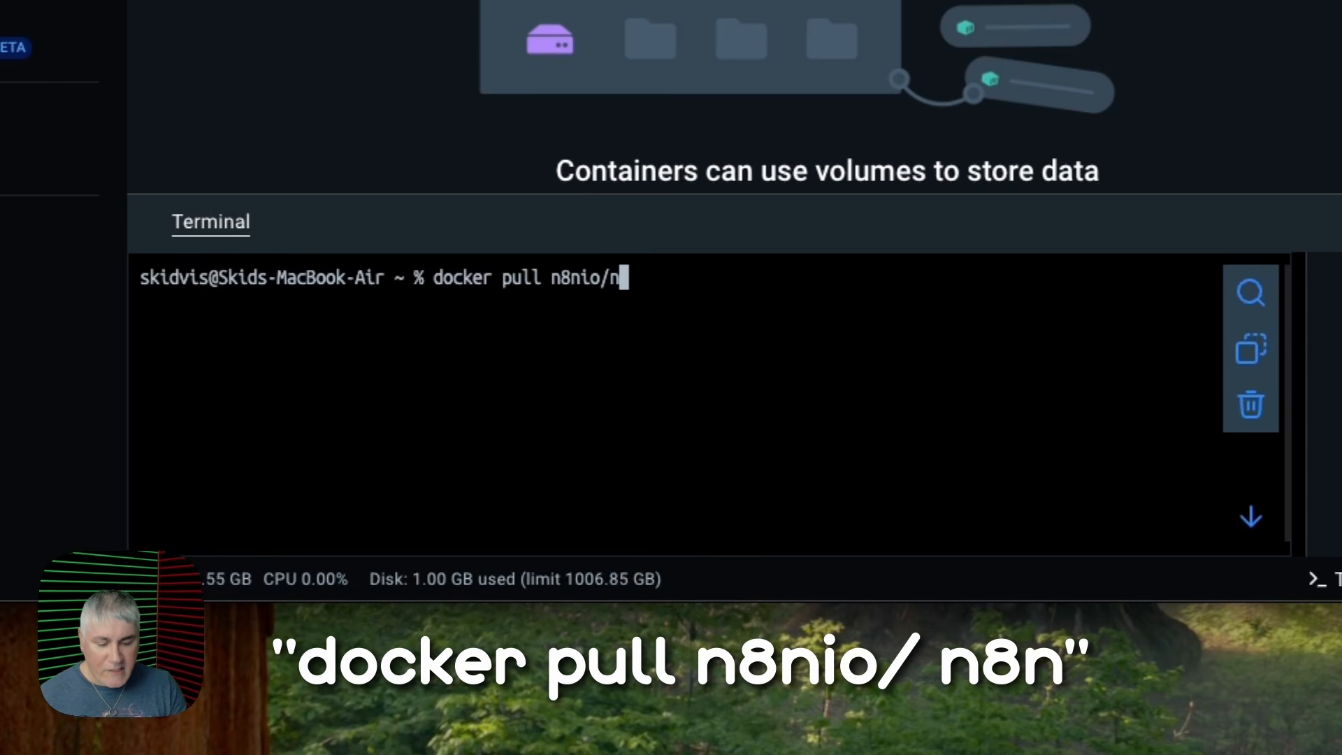
key(Return)
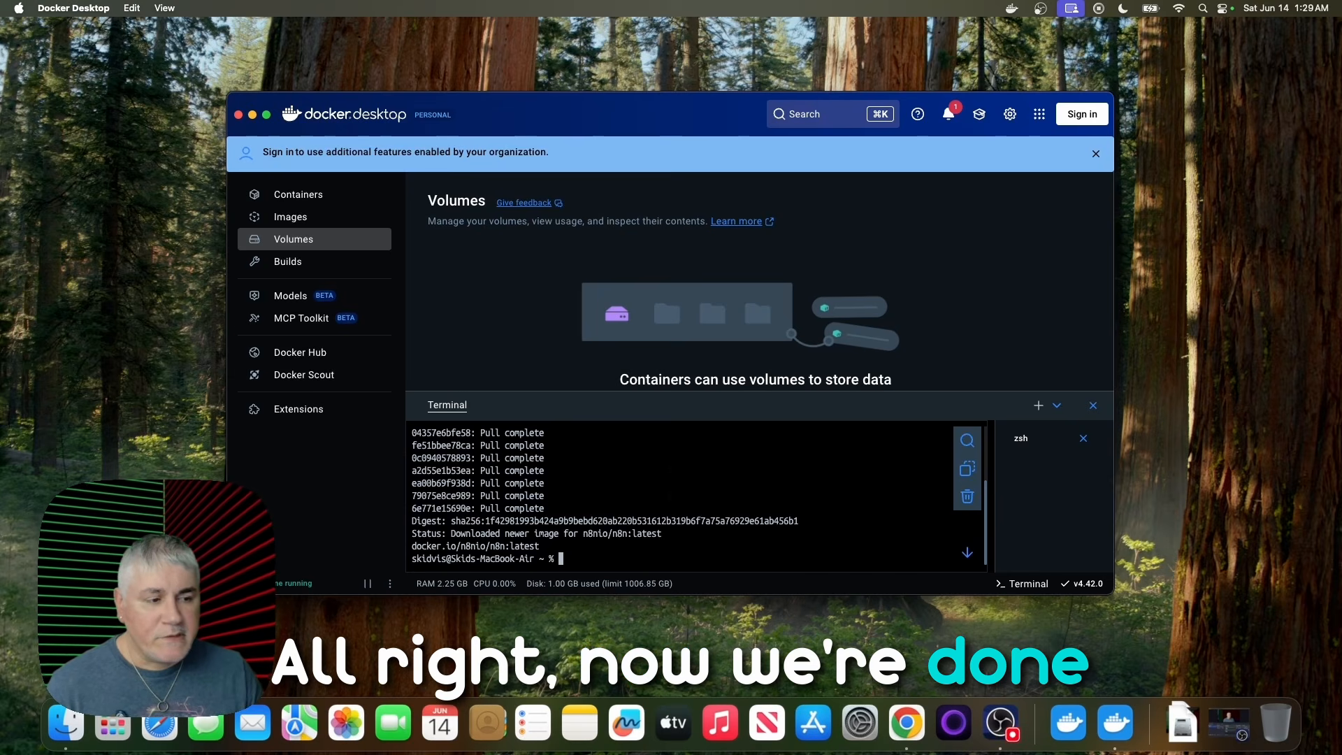
click(1093, 406)
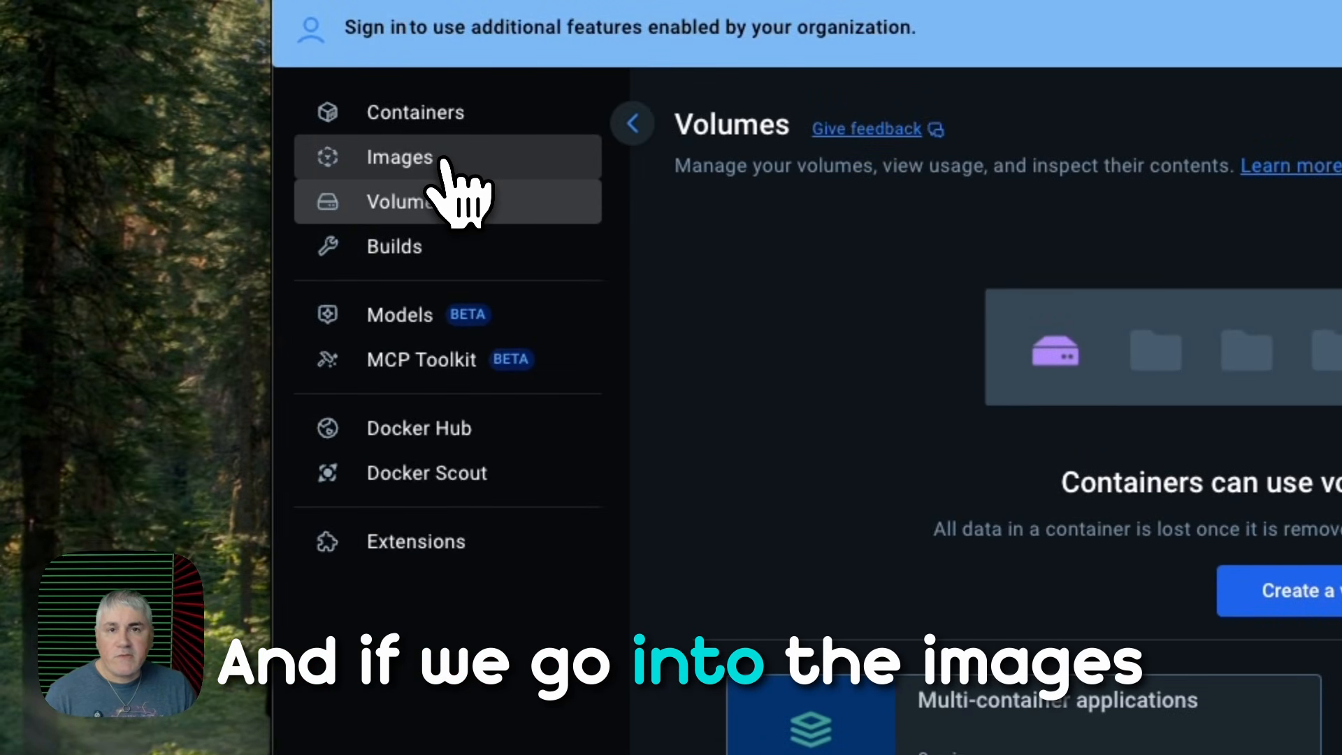
click(467, 165)
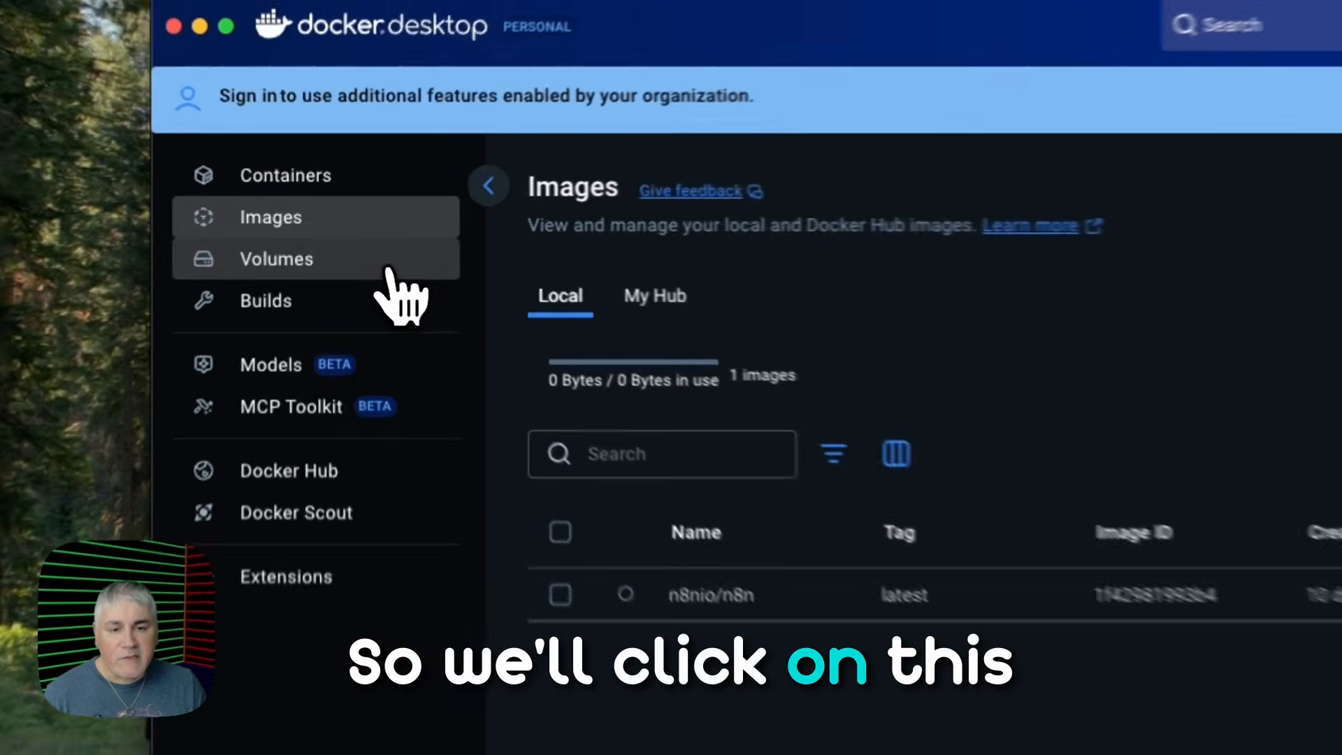
- Create a new Docker volume named n8ndata
click(340, 246)
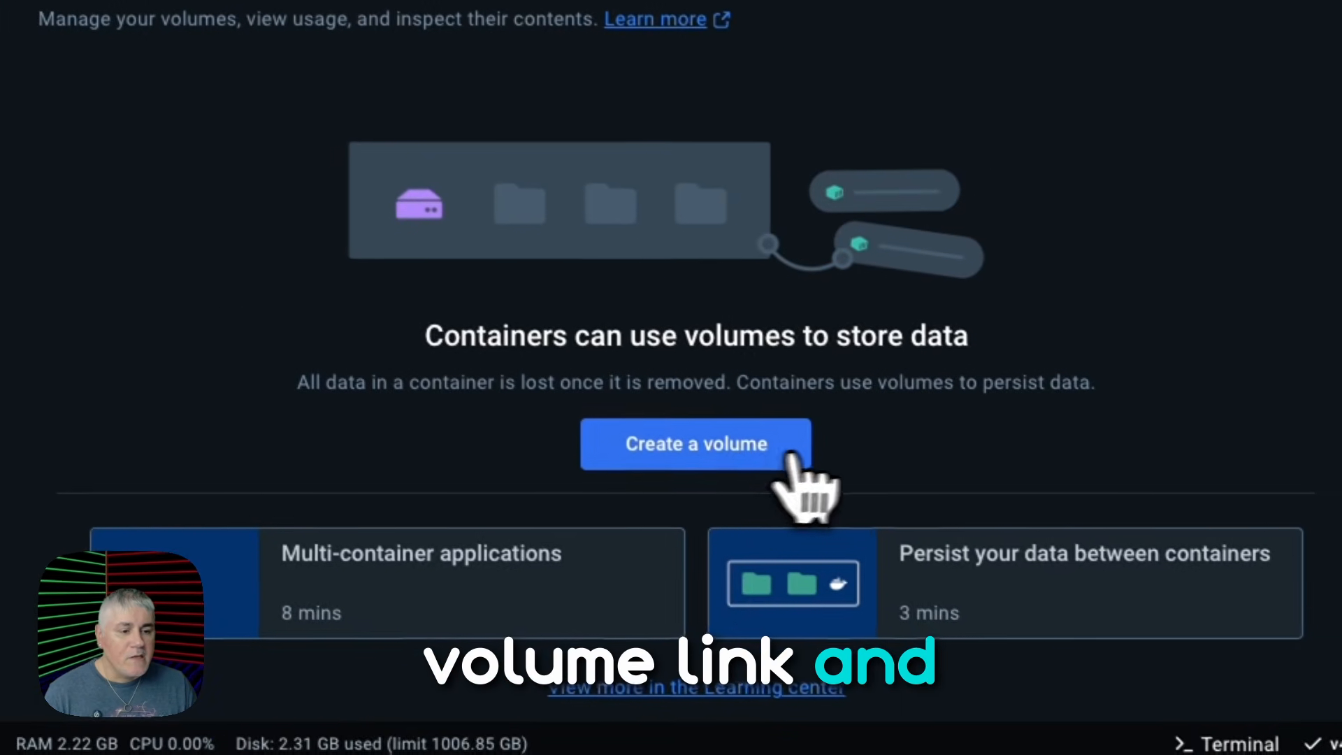
click(1028, 566)
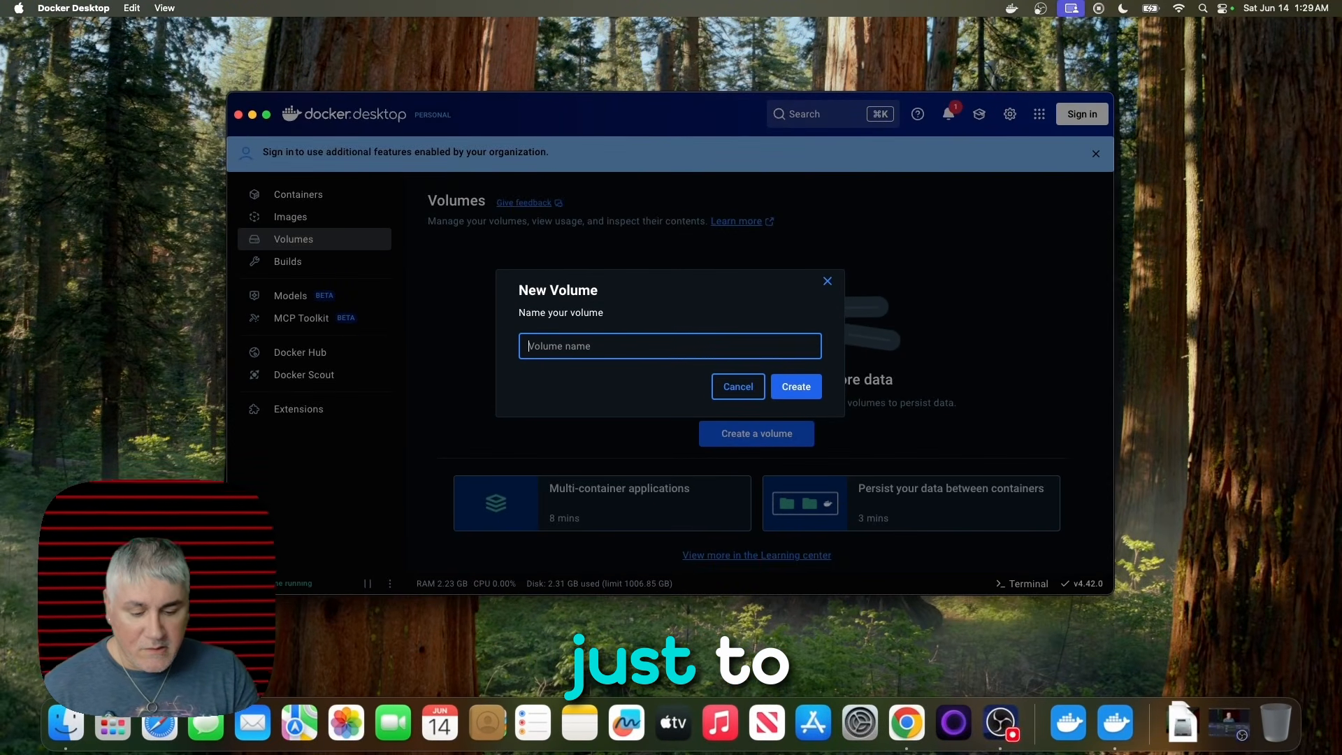
text(n8ndata)
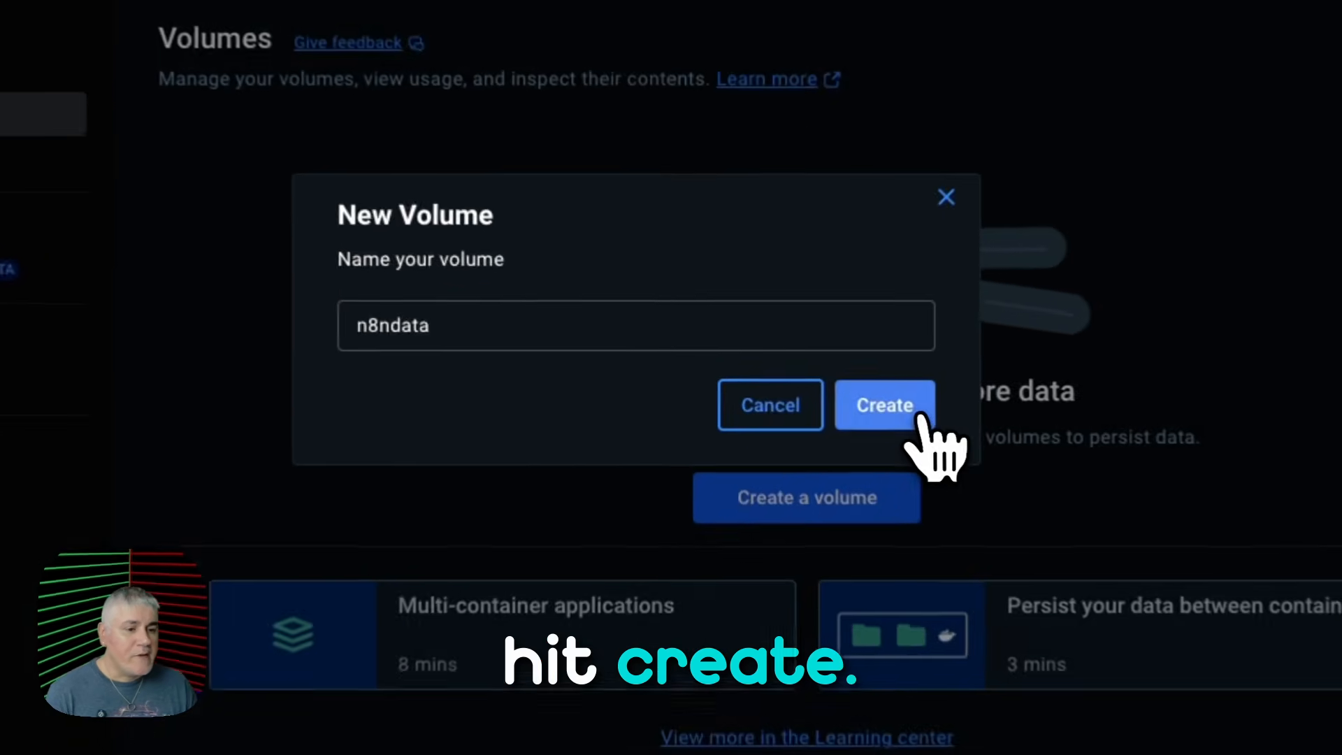
click(799, 388)
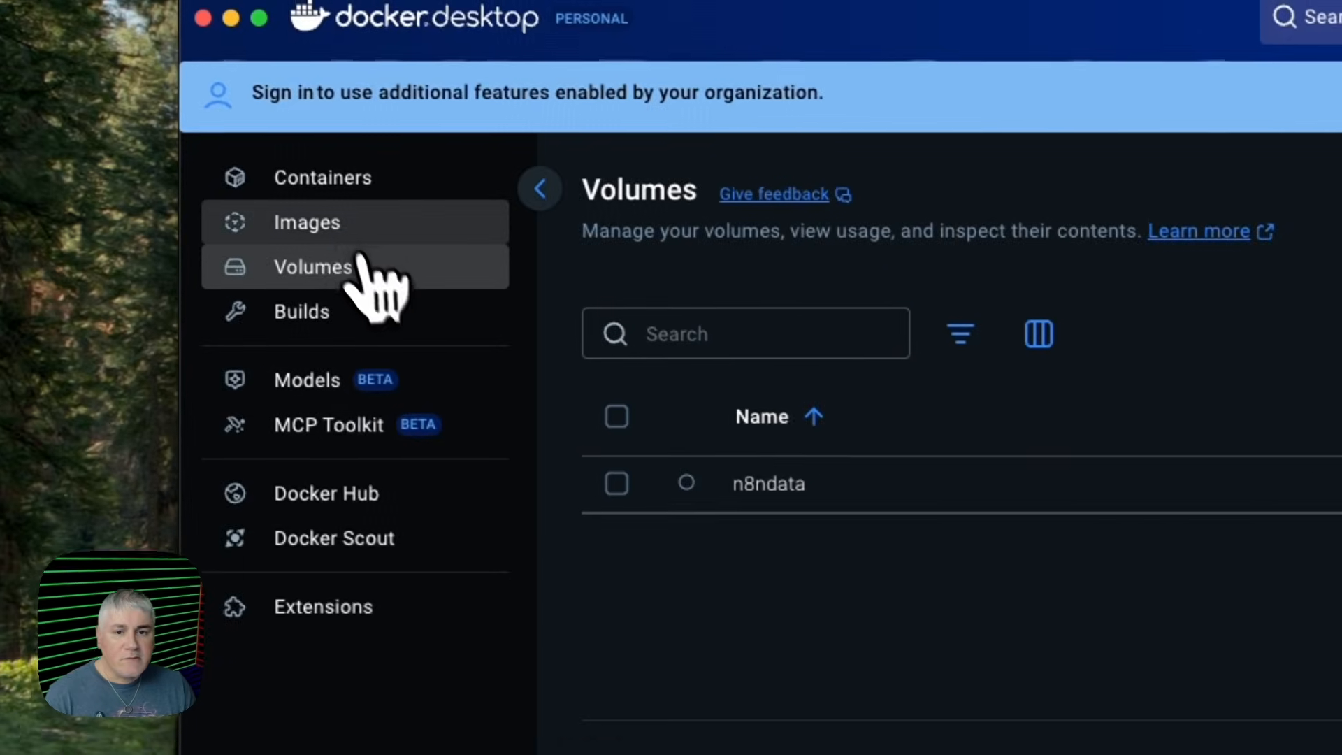
- Start configuring a new container from the n8nio/n8n image, setting its host port to 5678 in the optional settings
click(345, 232)
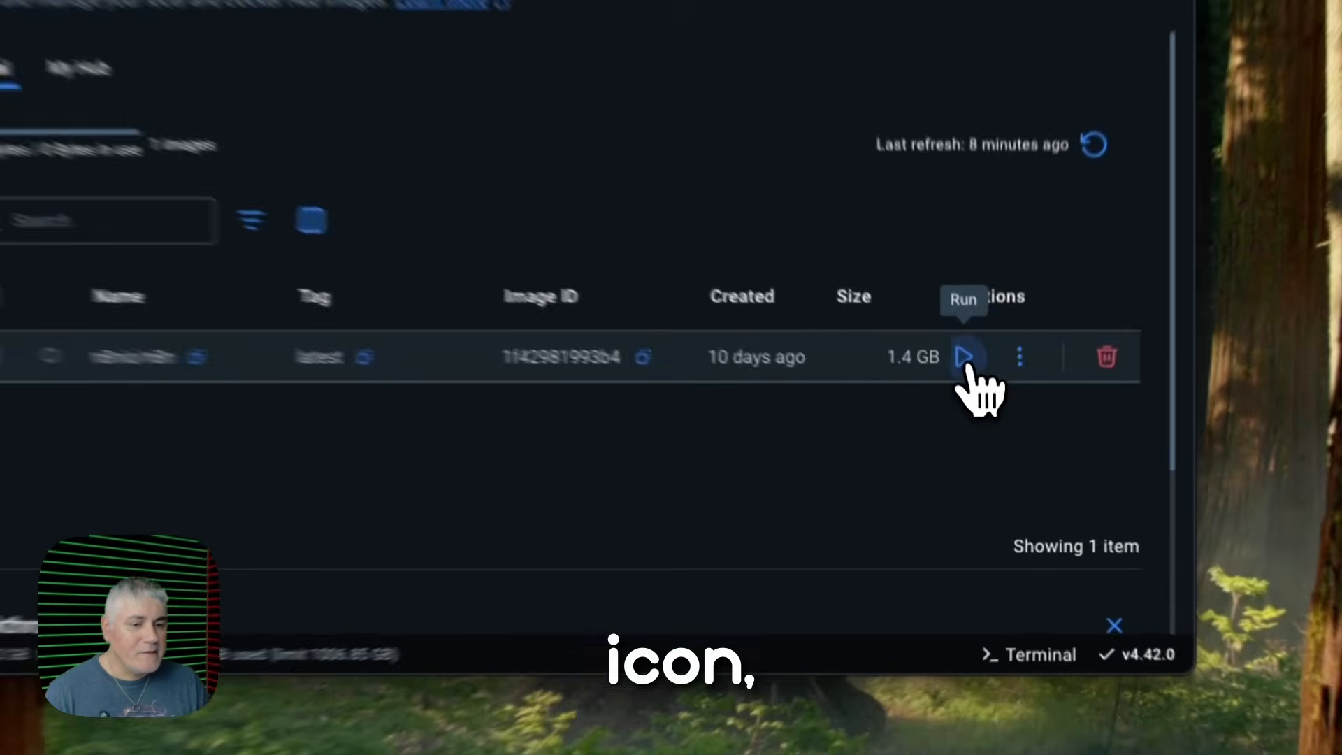
click(986, 419)
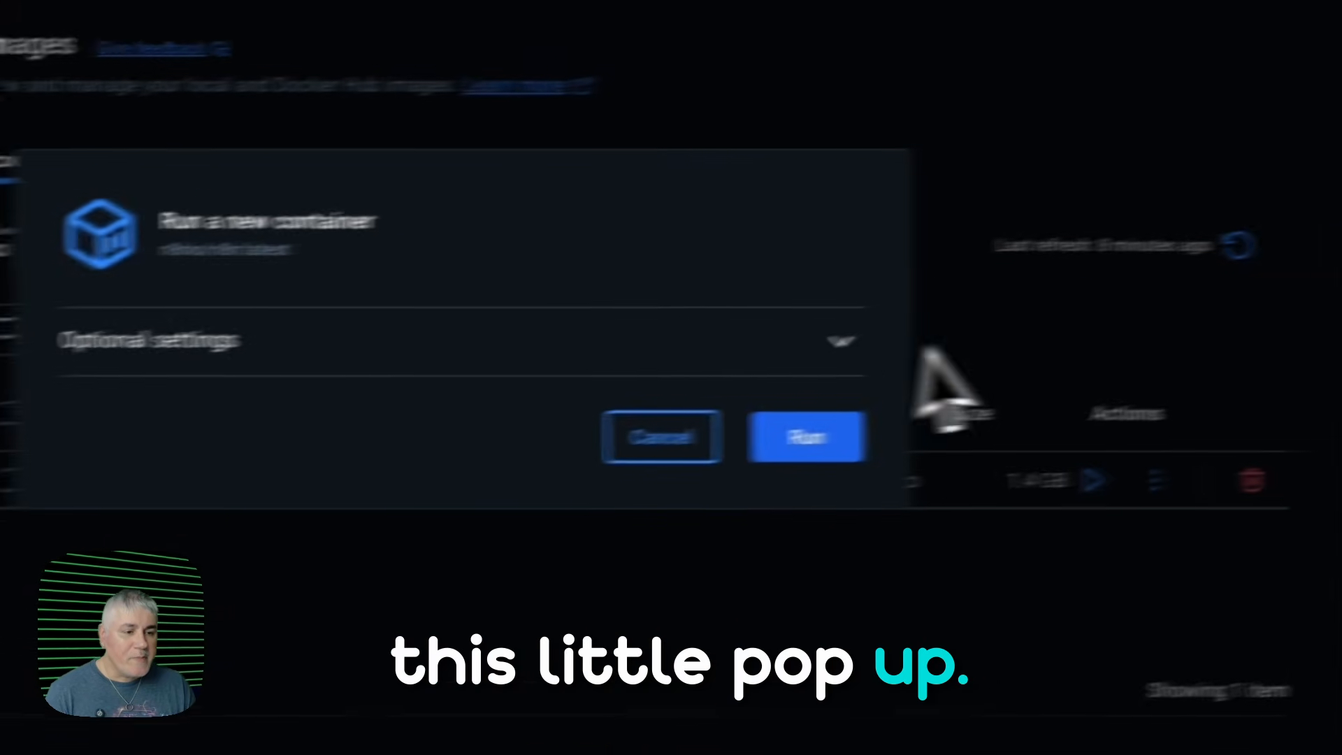
click(1150, 307)
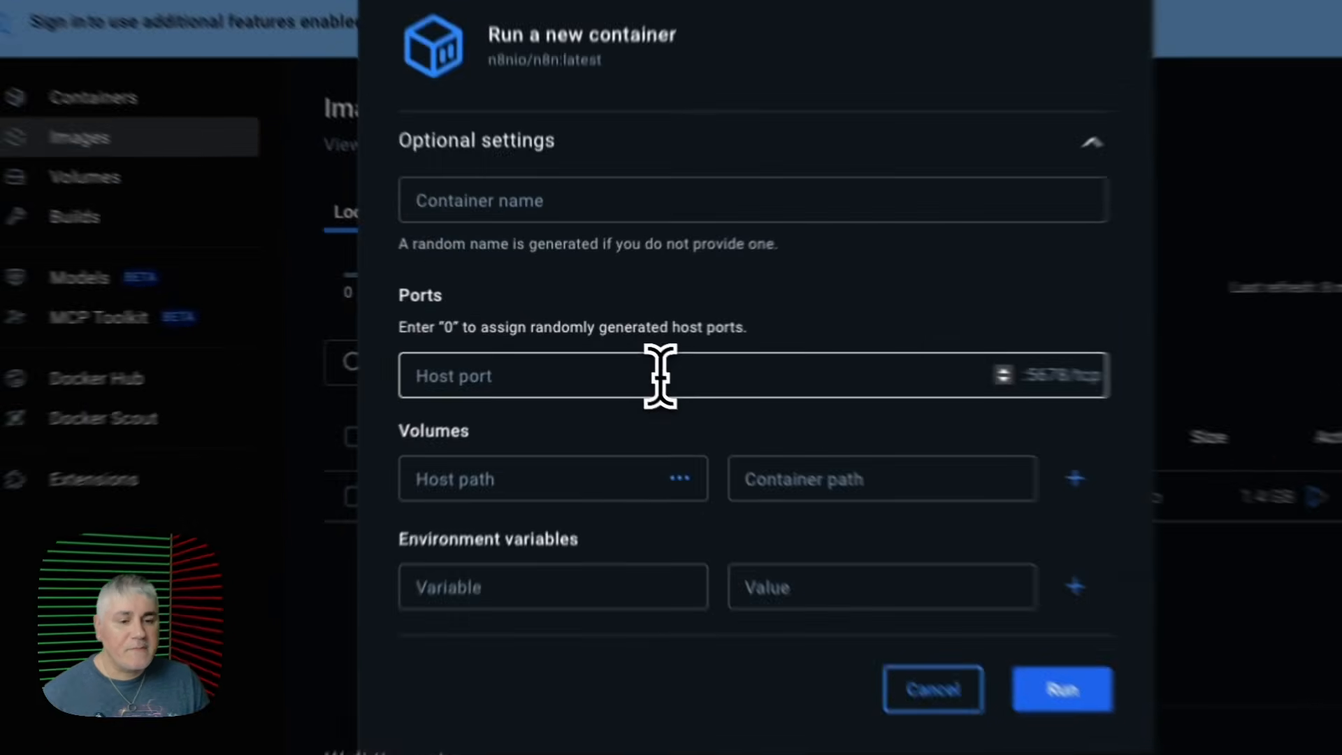
click(611, 353)
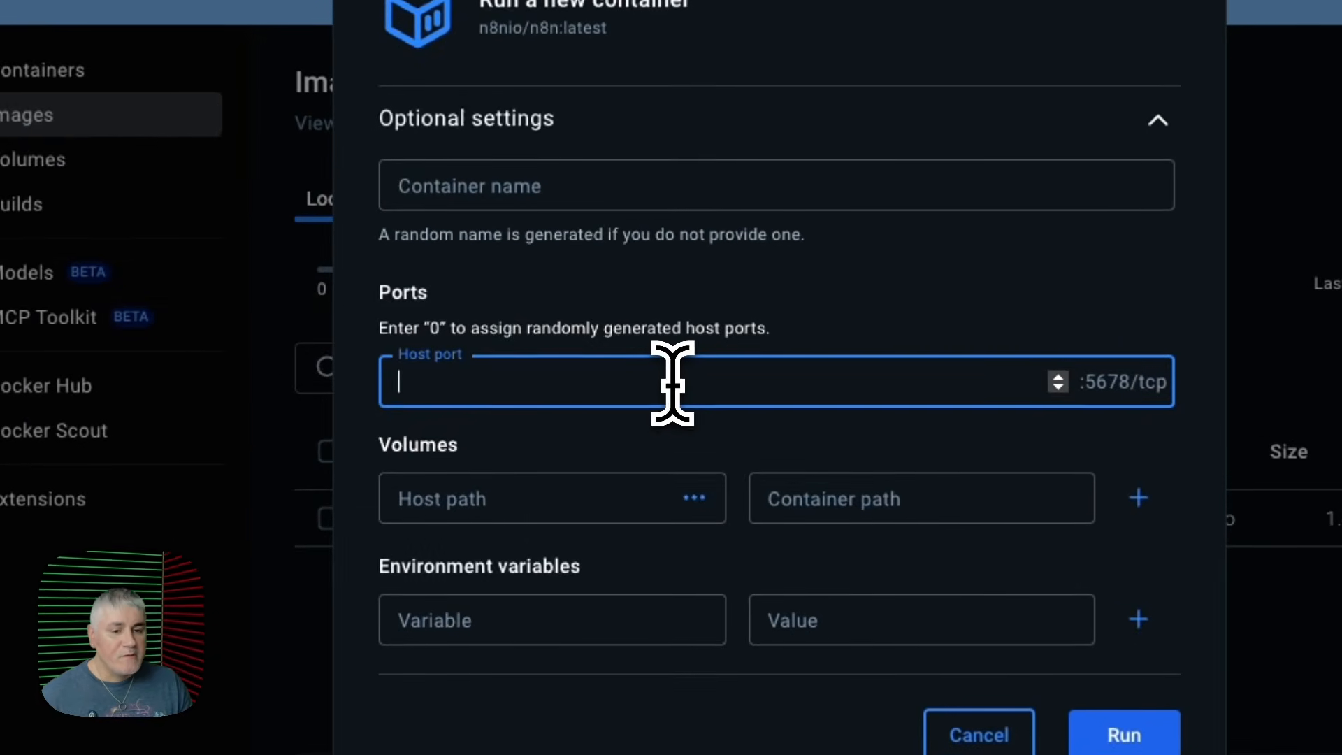
text(5678)
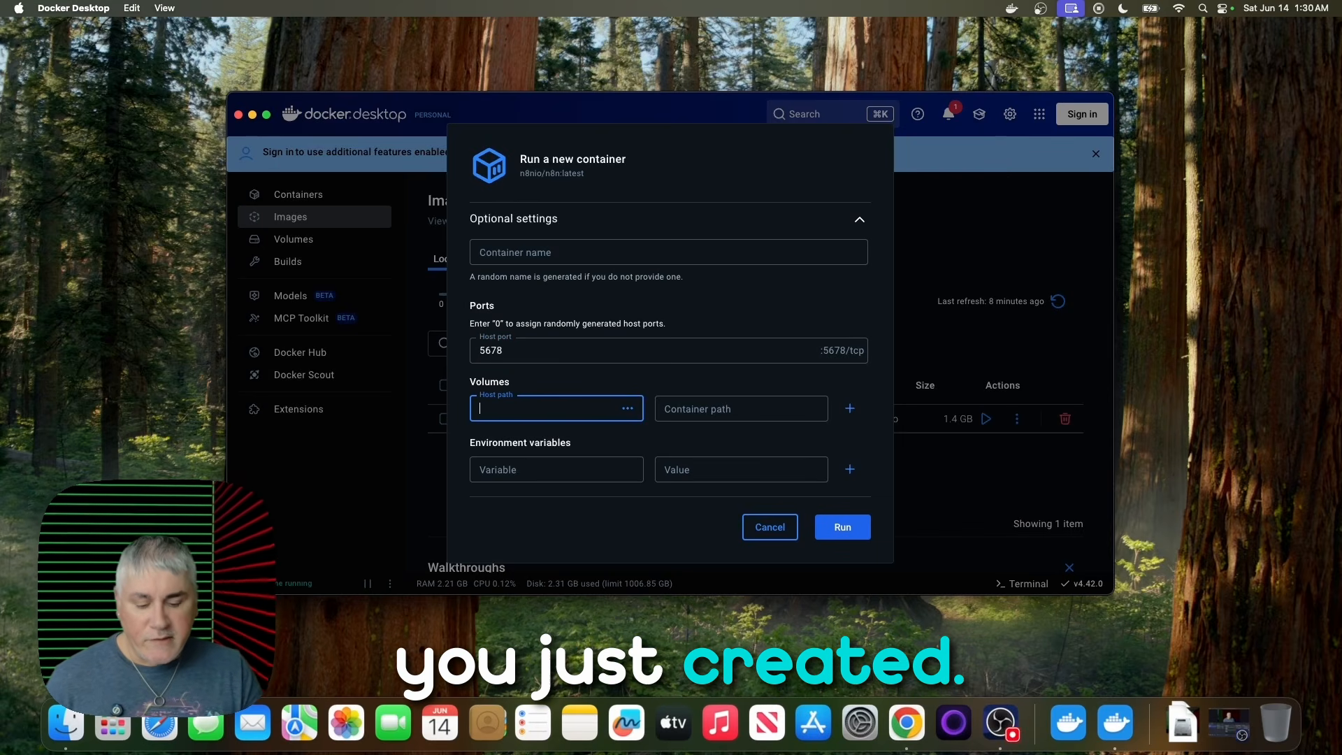
- Map the host path n8ndata to the container path /home/node/.n8n and run the container
text(n8)
text(n)
text(da)
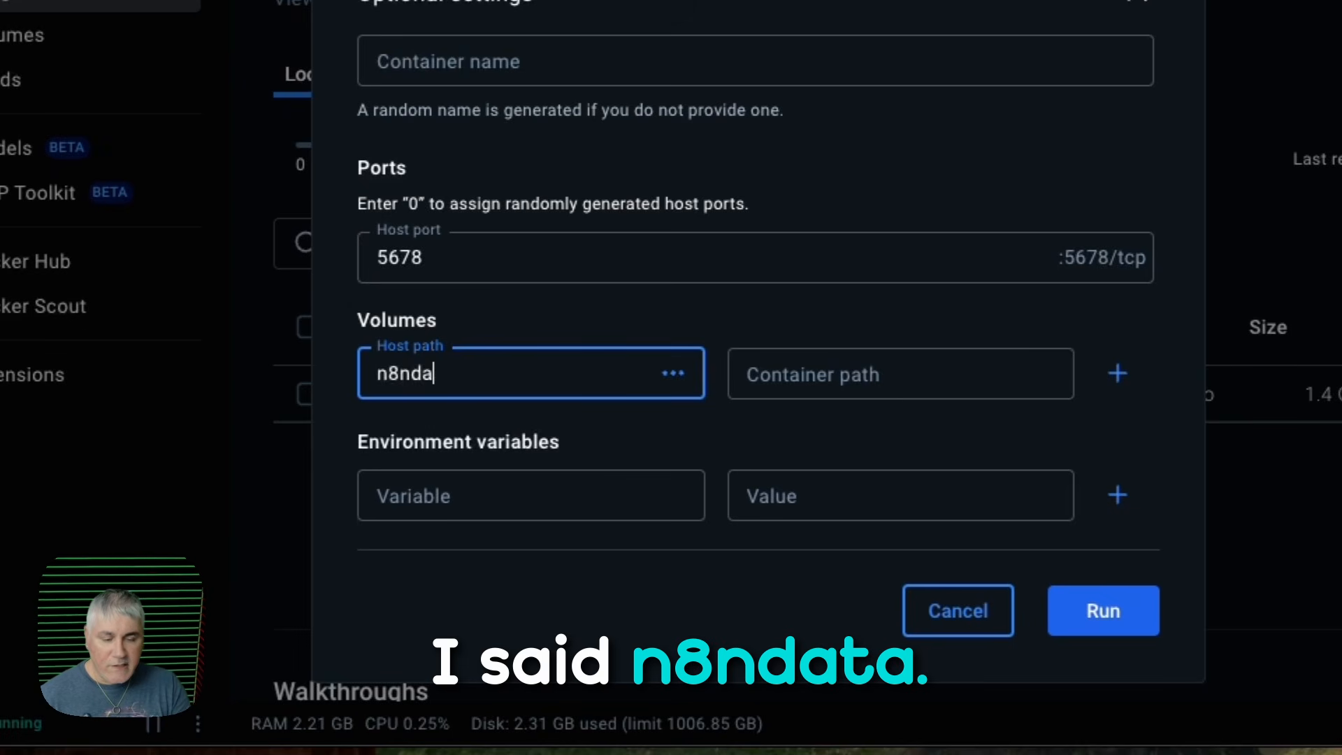
text(ta)
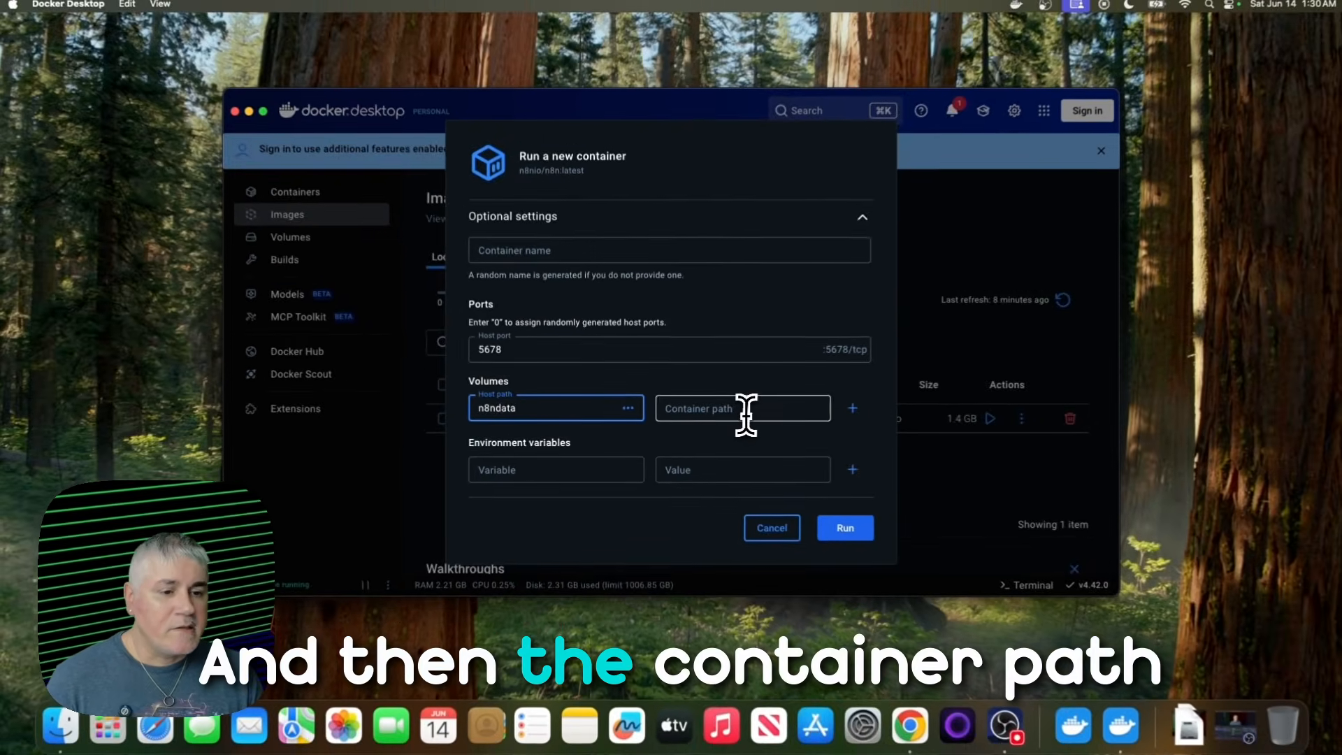
click(908, 379)
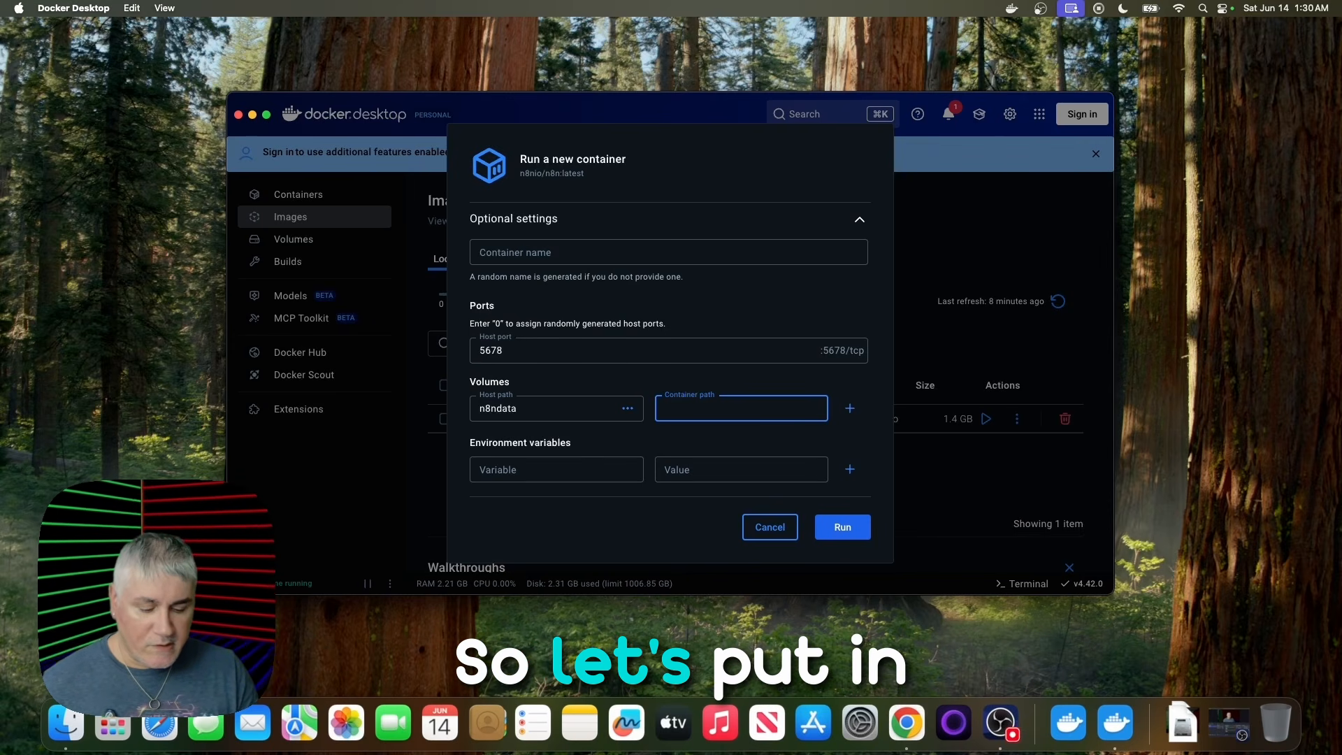
text(/home/node/.n8n)
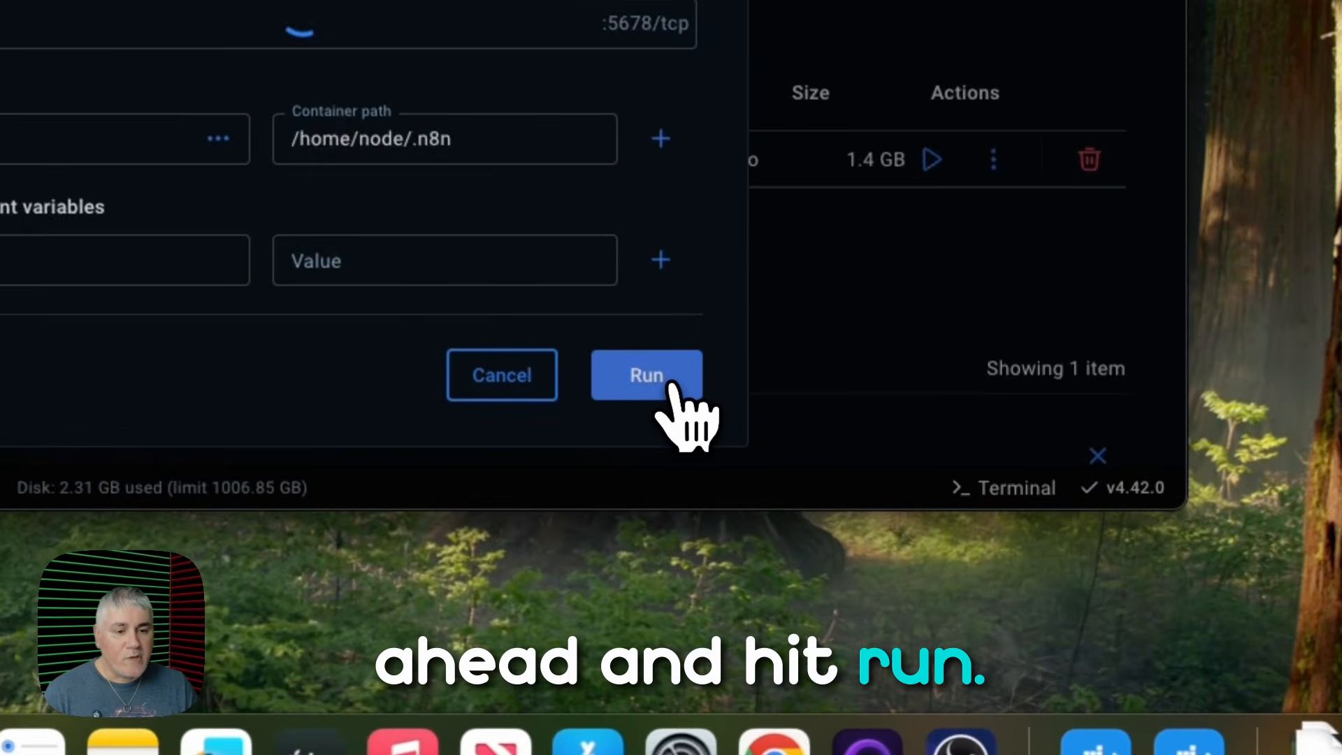
click(841, 529)
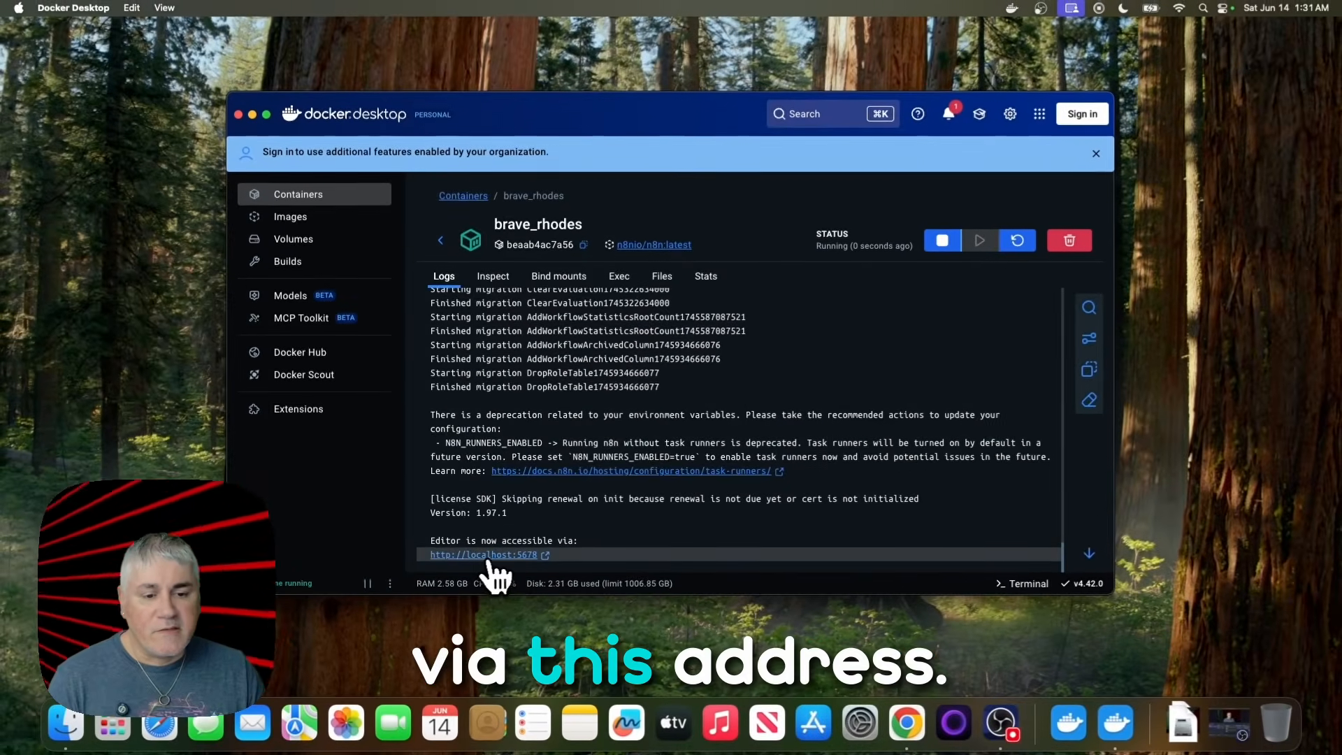
- Open n8n at localhost:5678 and set up the owner account with the e-mail, first name, last name and account password
click(488, 557)
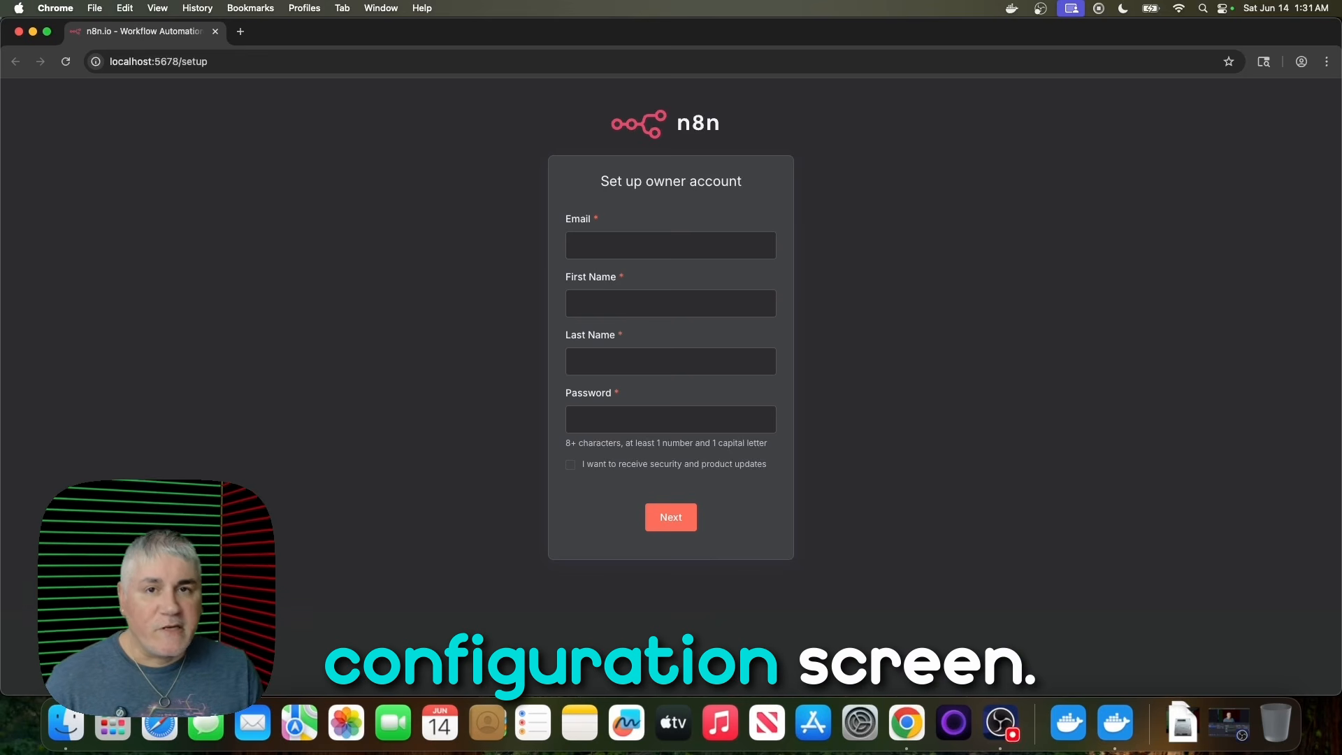
click(709, 253)
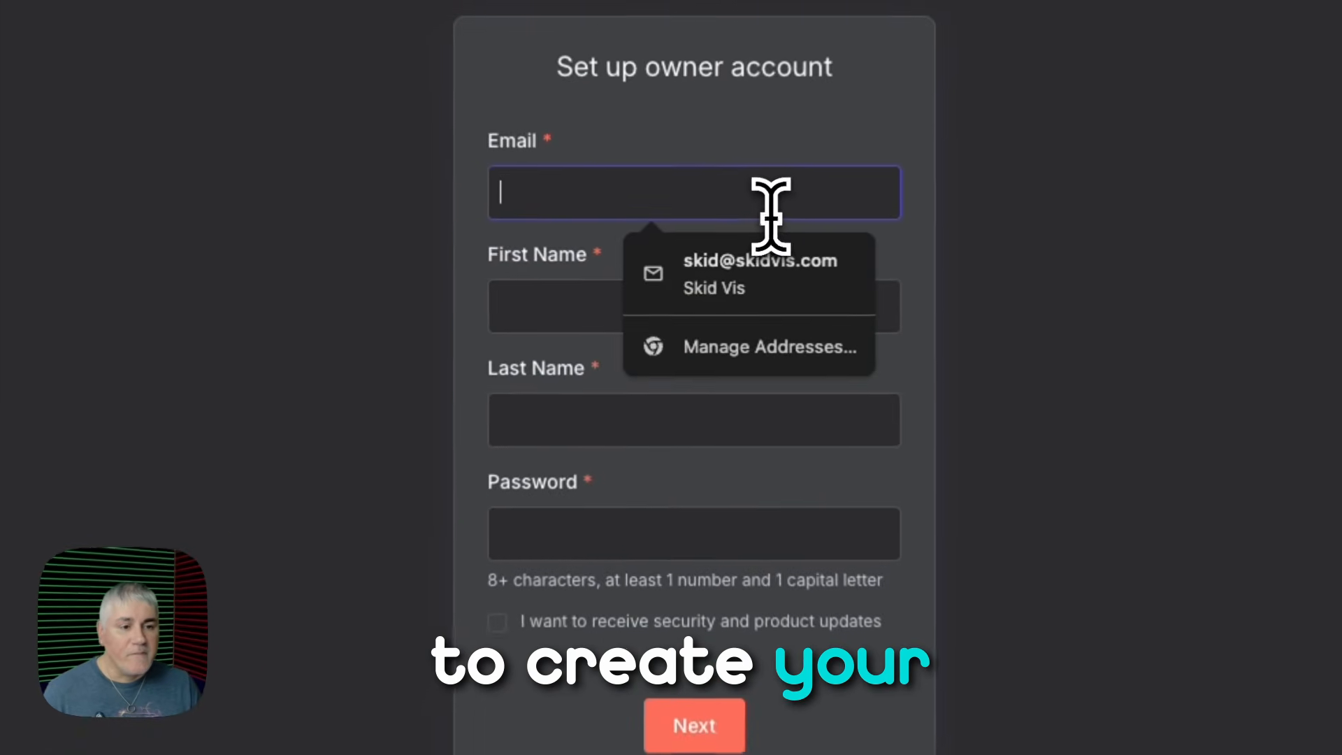
click(776, 269)
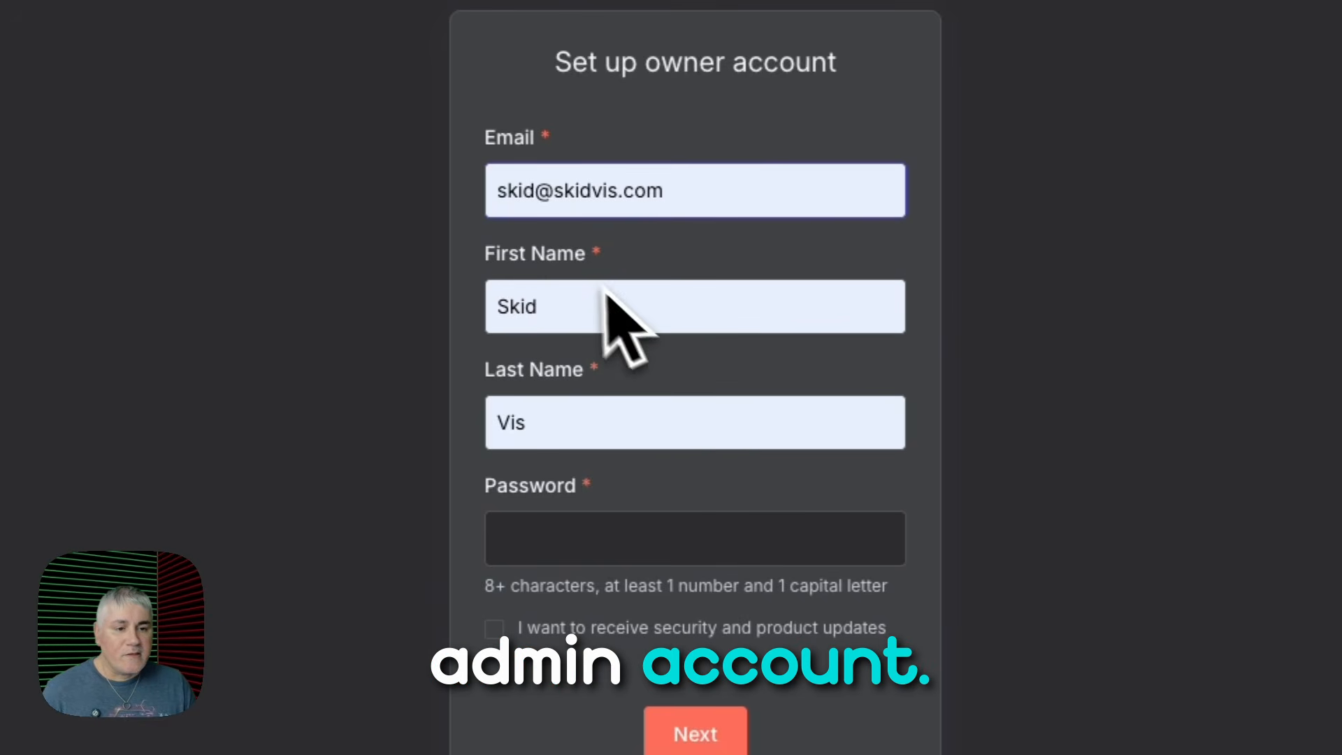
click(633, 545)
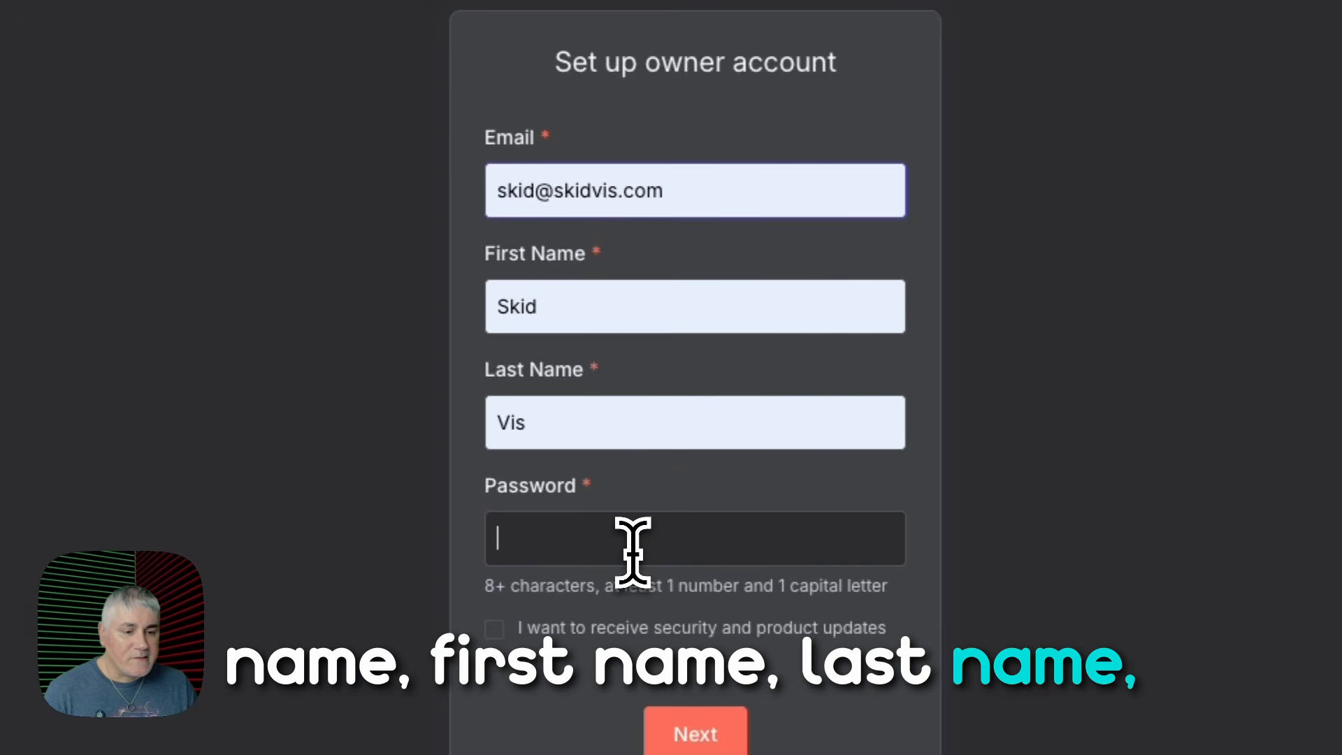
text(•••••••••)
click(676, 742)
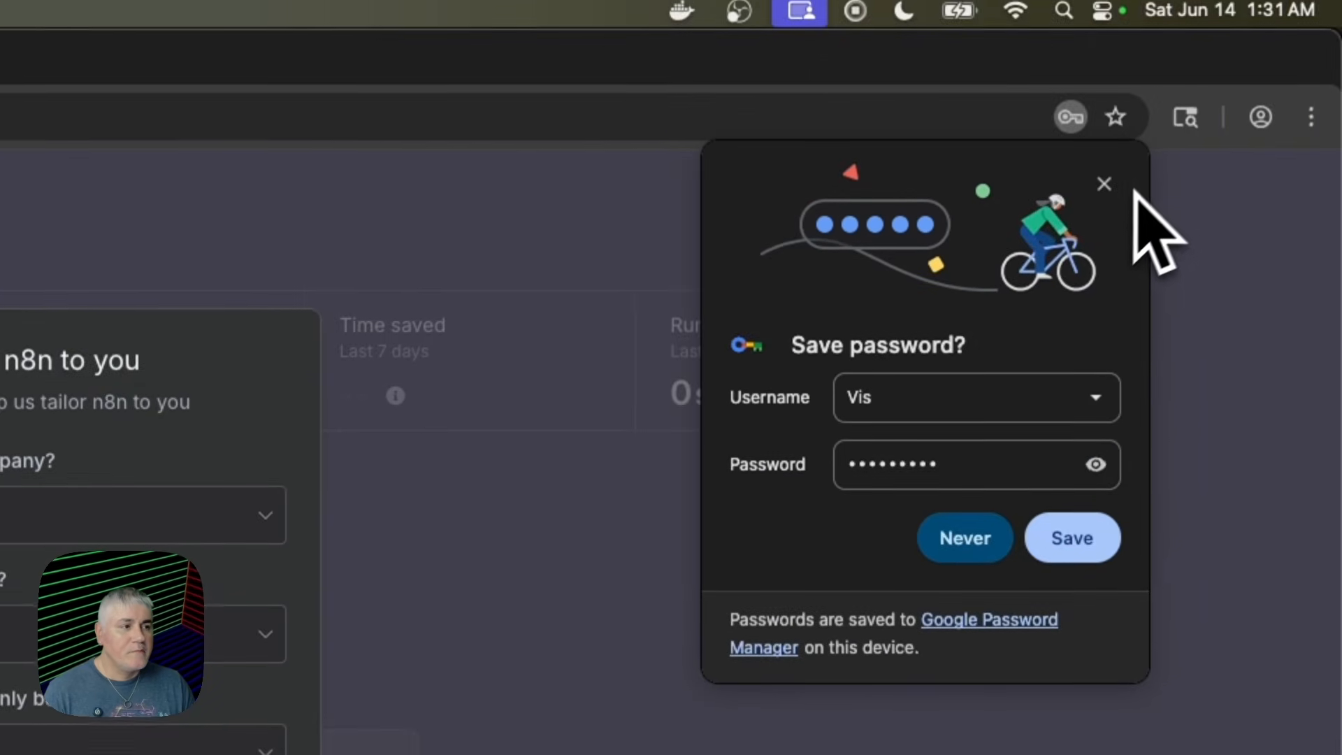
- Dismiss the browser's save-password offer and skip the n8n customization survey and free license key offer
click(1103, 54)
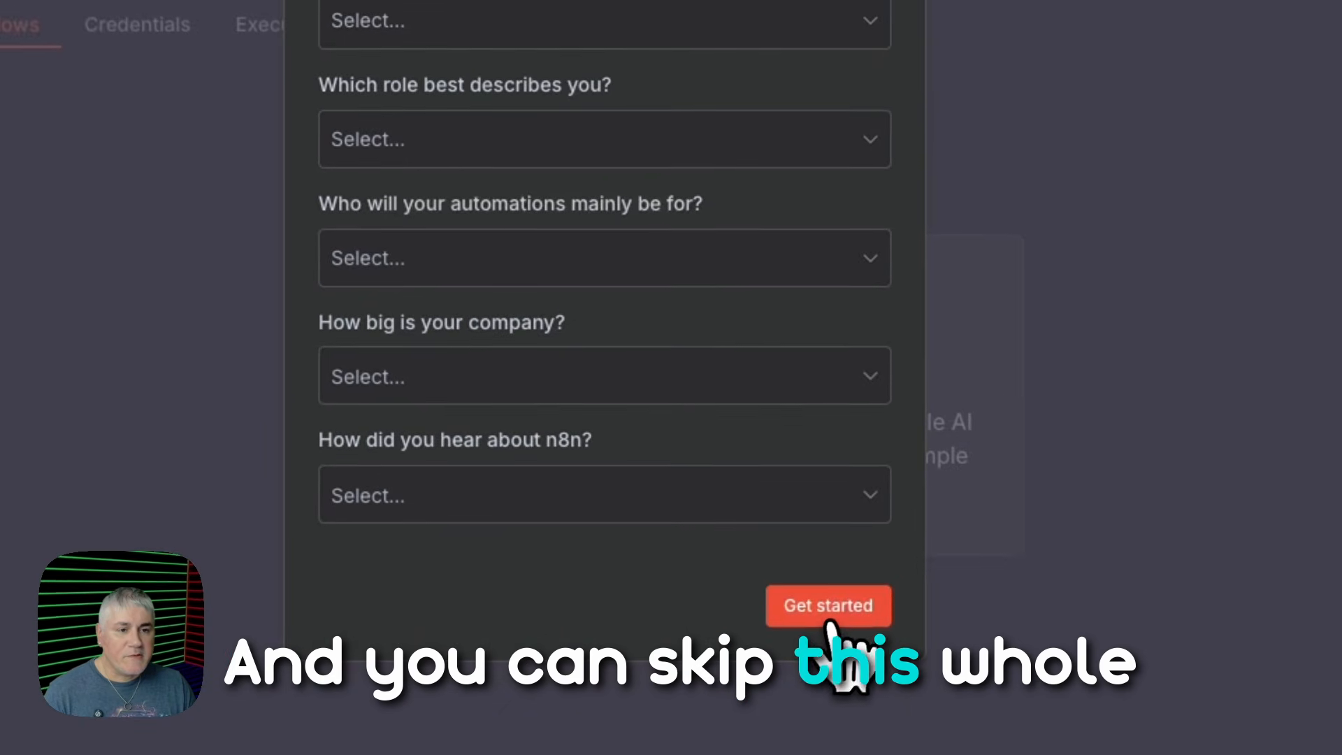
click(832, 608)
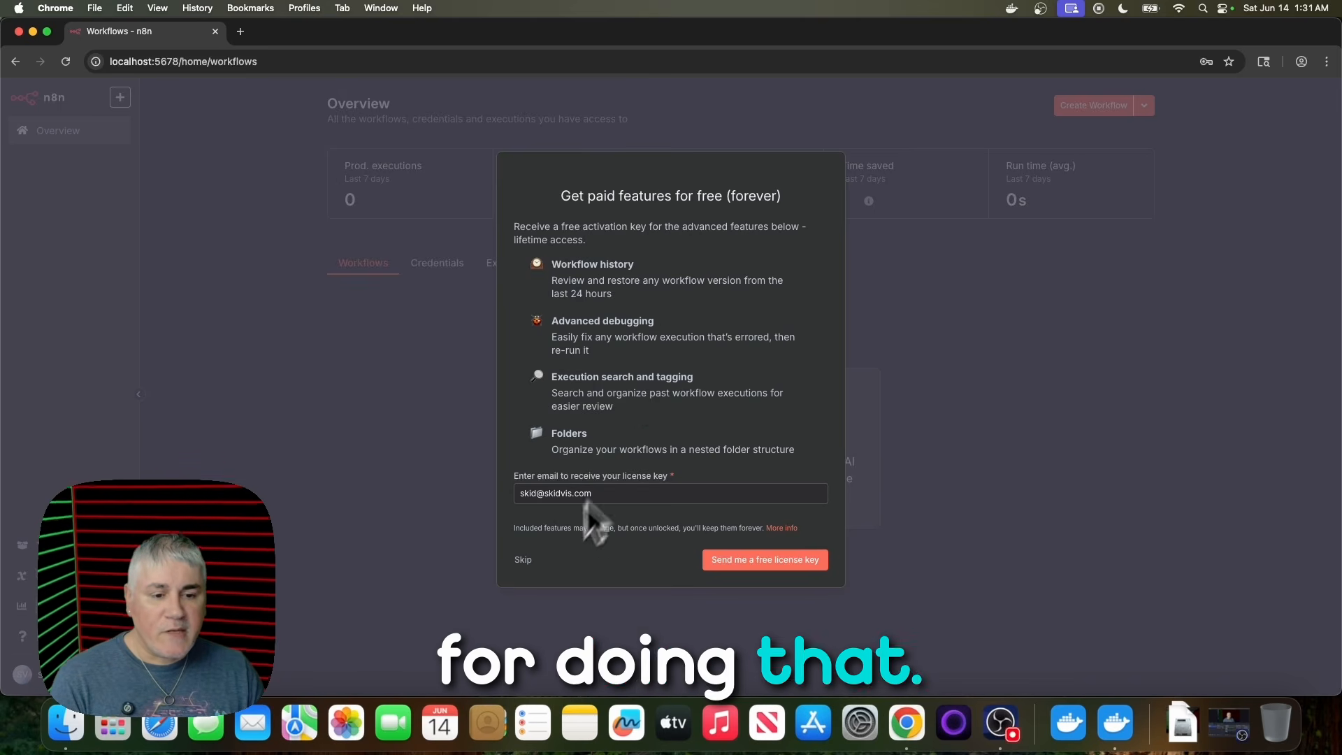
click(524, 560)
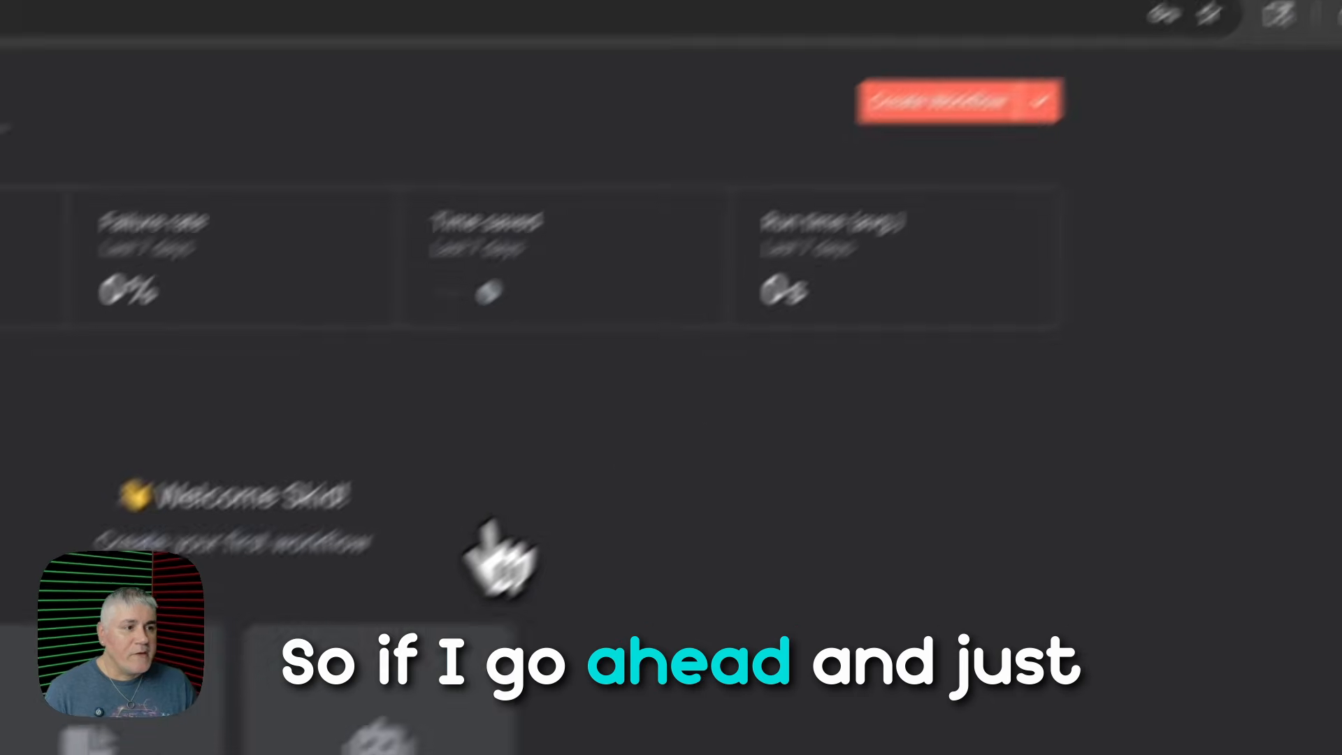
- Create a new n8n workflow with a Trigger manually node as its first step and save it
click(879, 176)
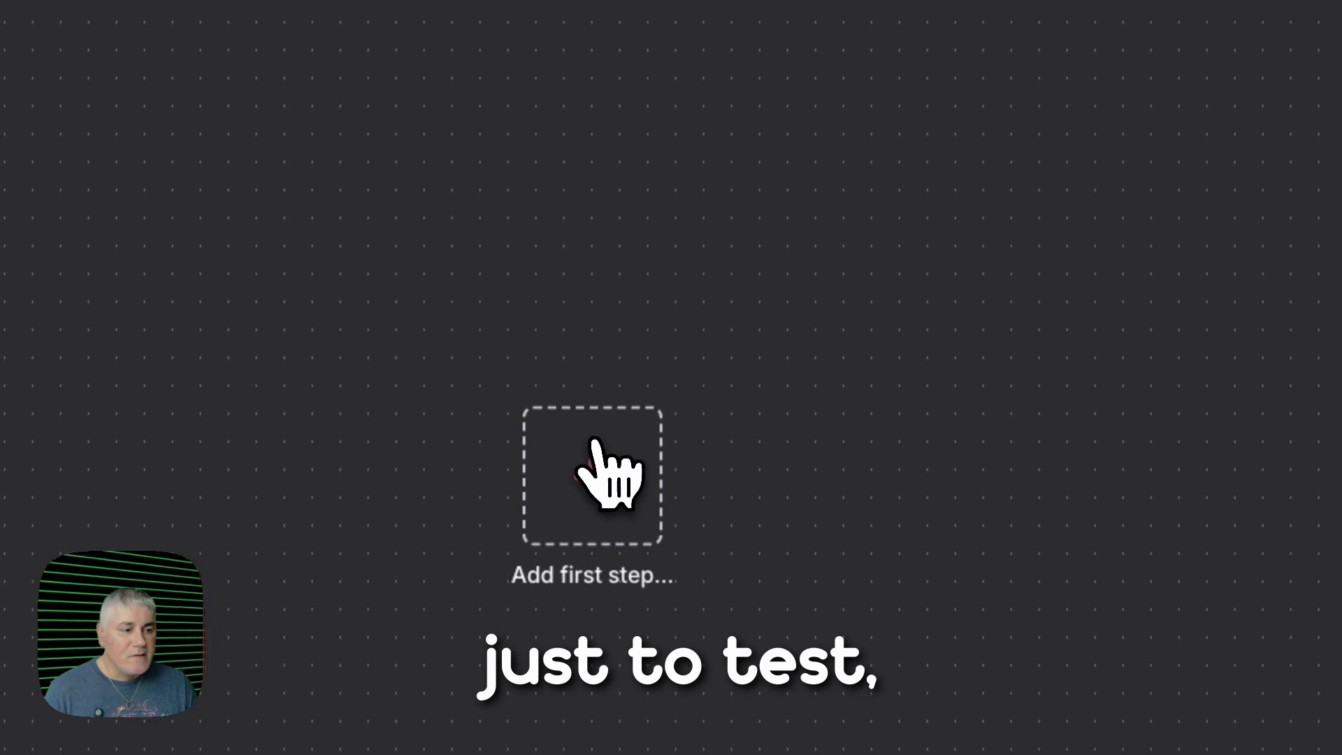
click(595, 479)
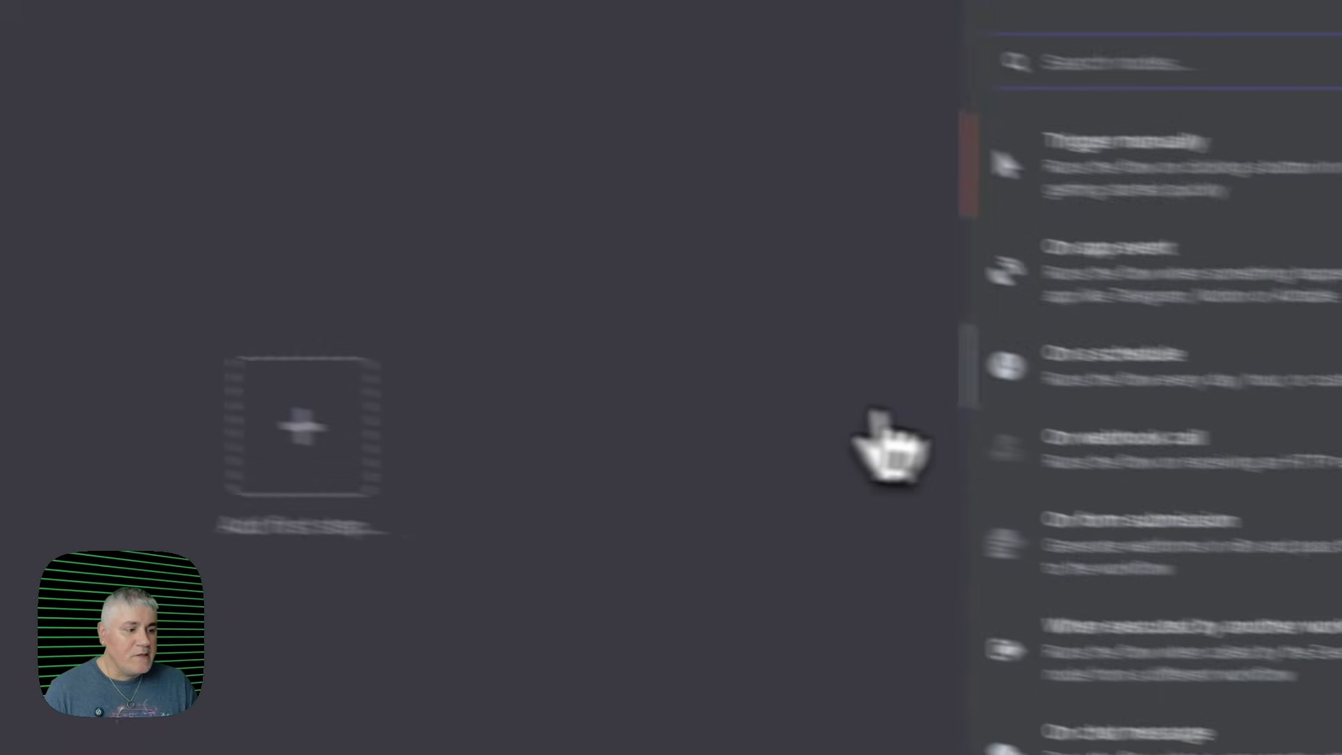
click(908, 133)
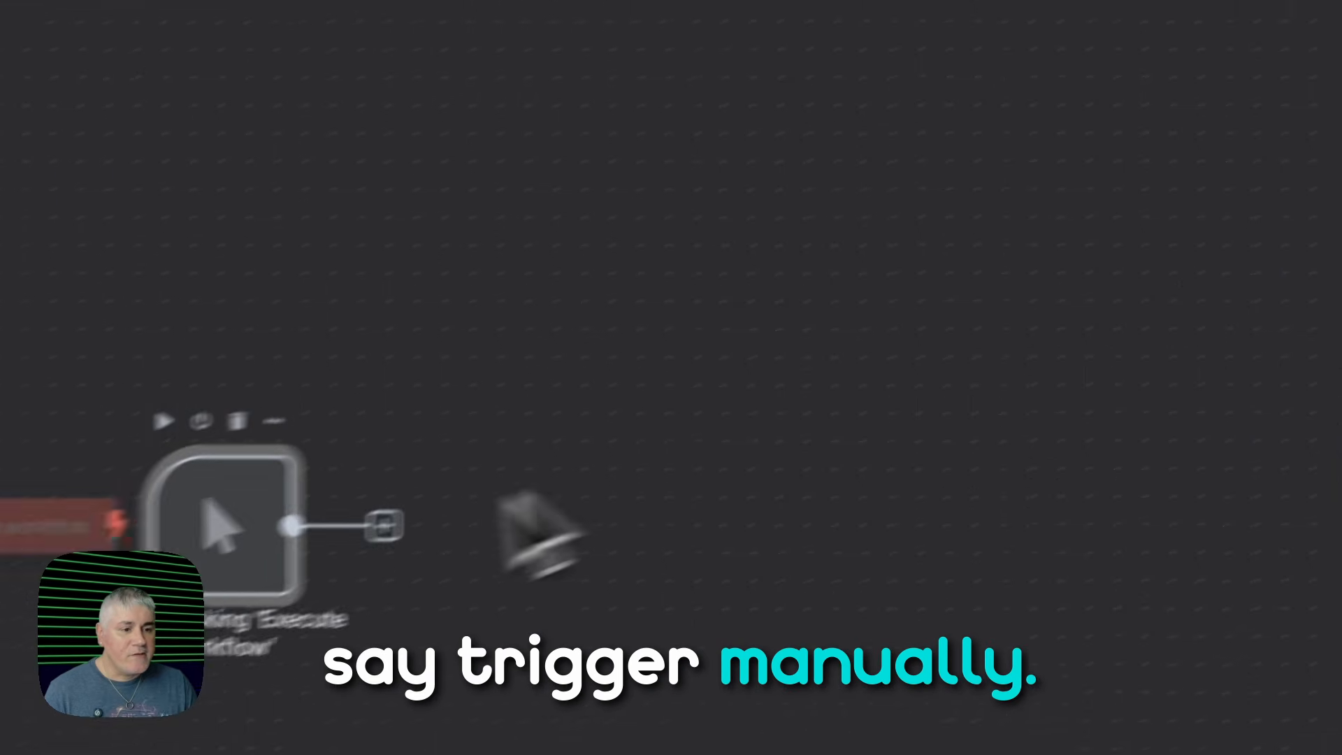
click(909, 195)
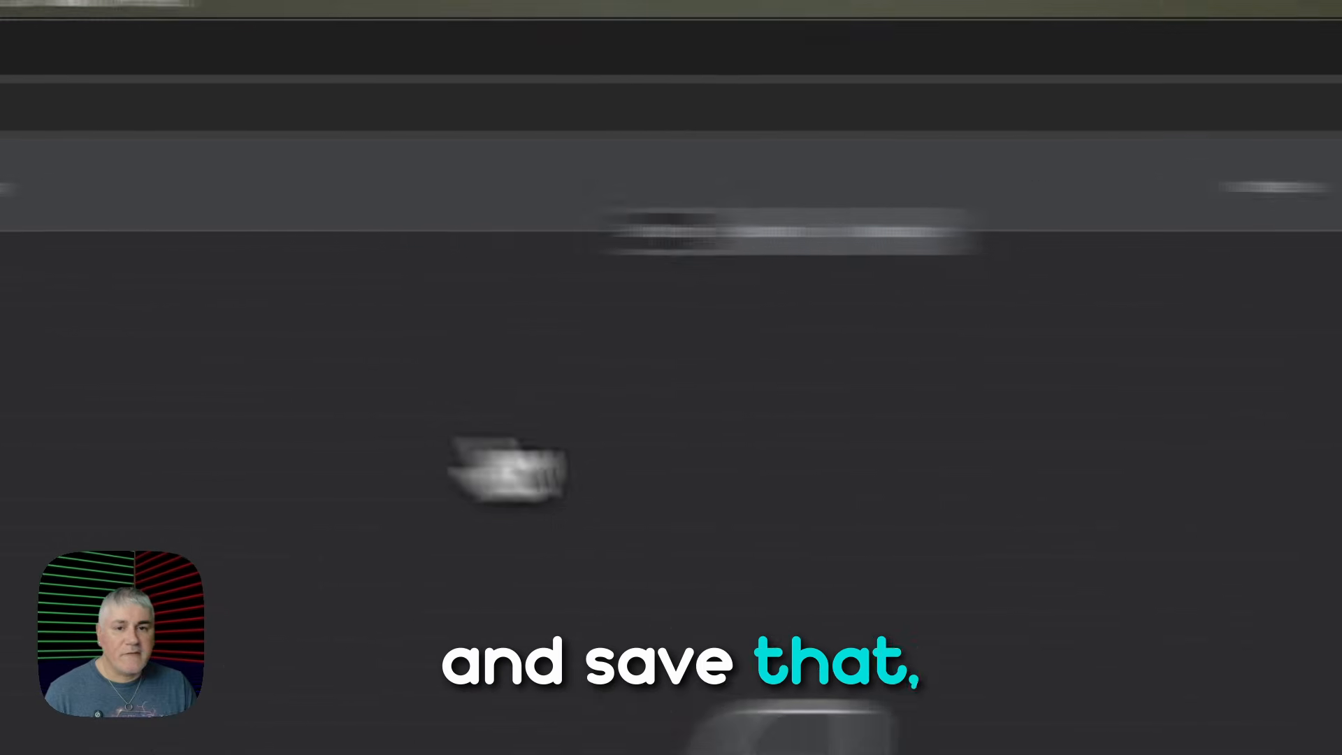
- Switch to Docker Desktop to stop and restart the n8n container, and reopen the saved My workflow in n8n
click(326, 62)
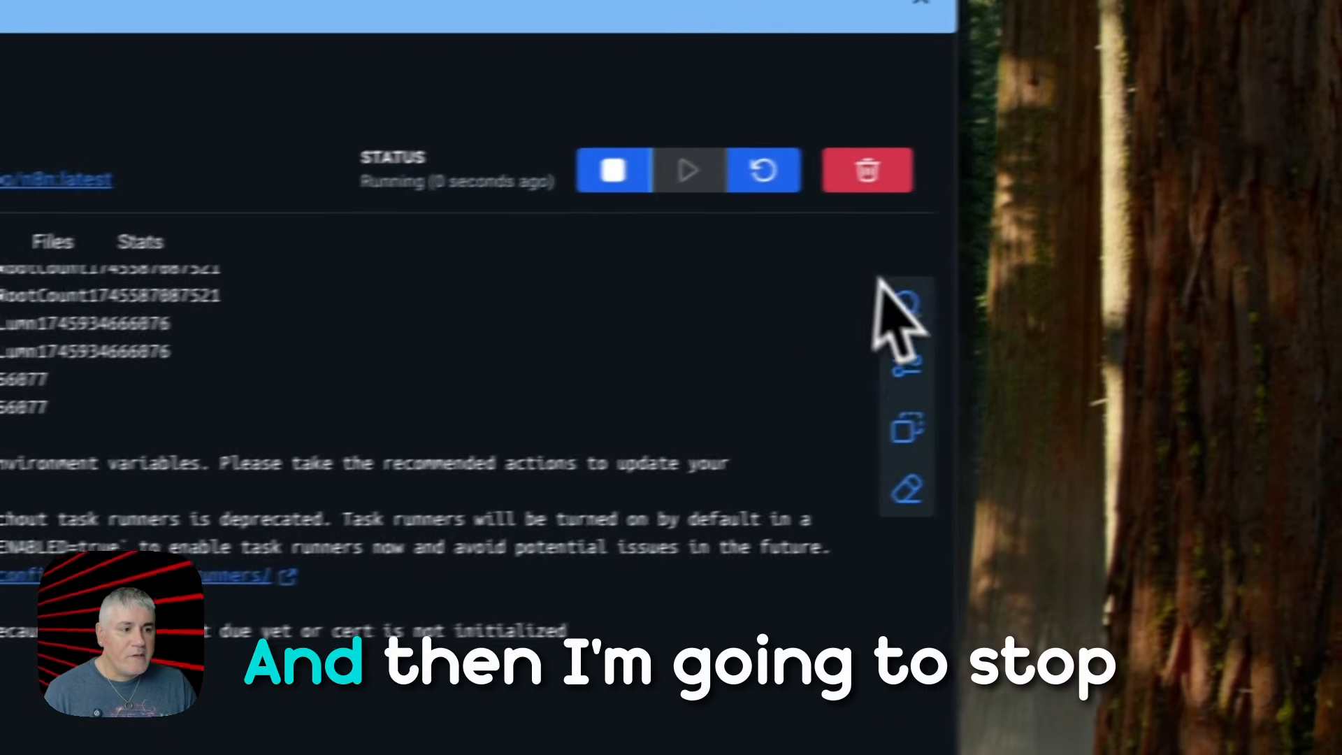
click(568, 183)
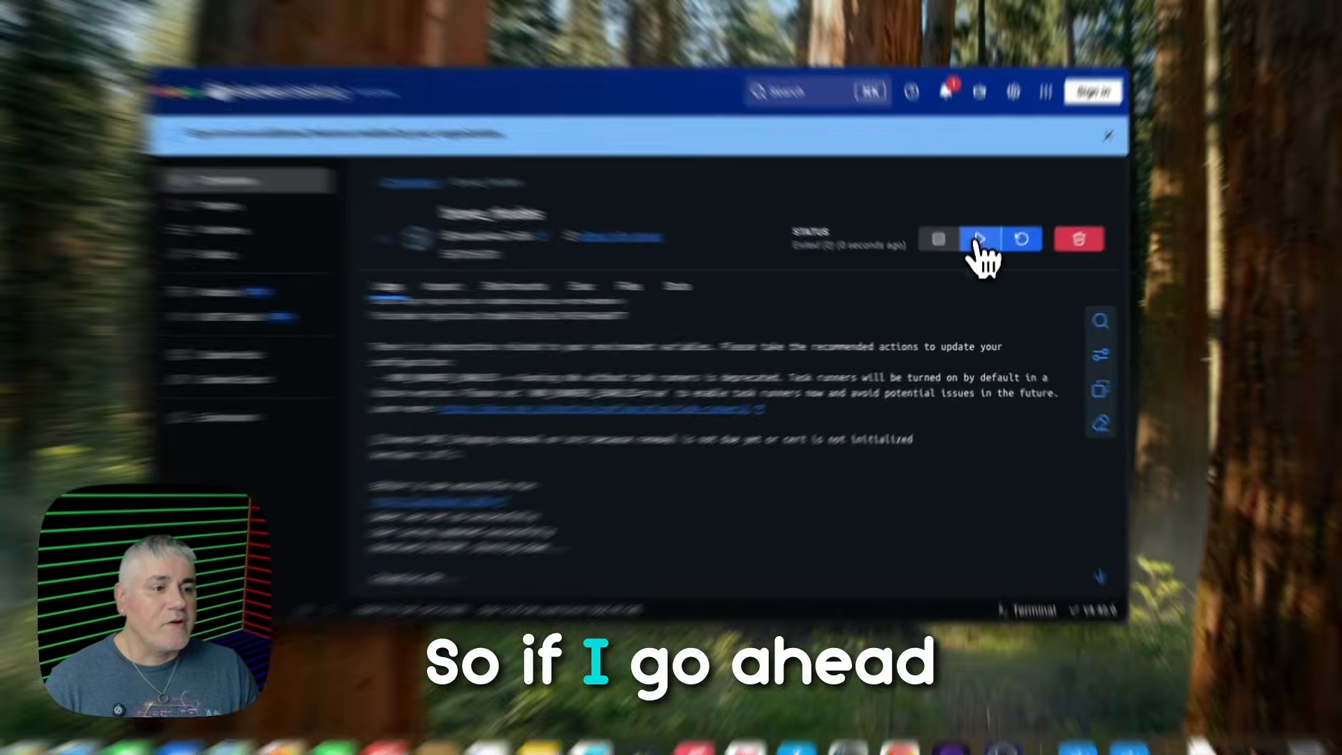
click(979, 249)
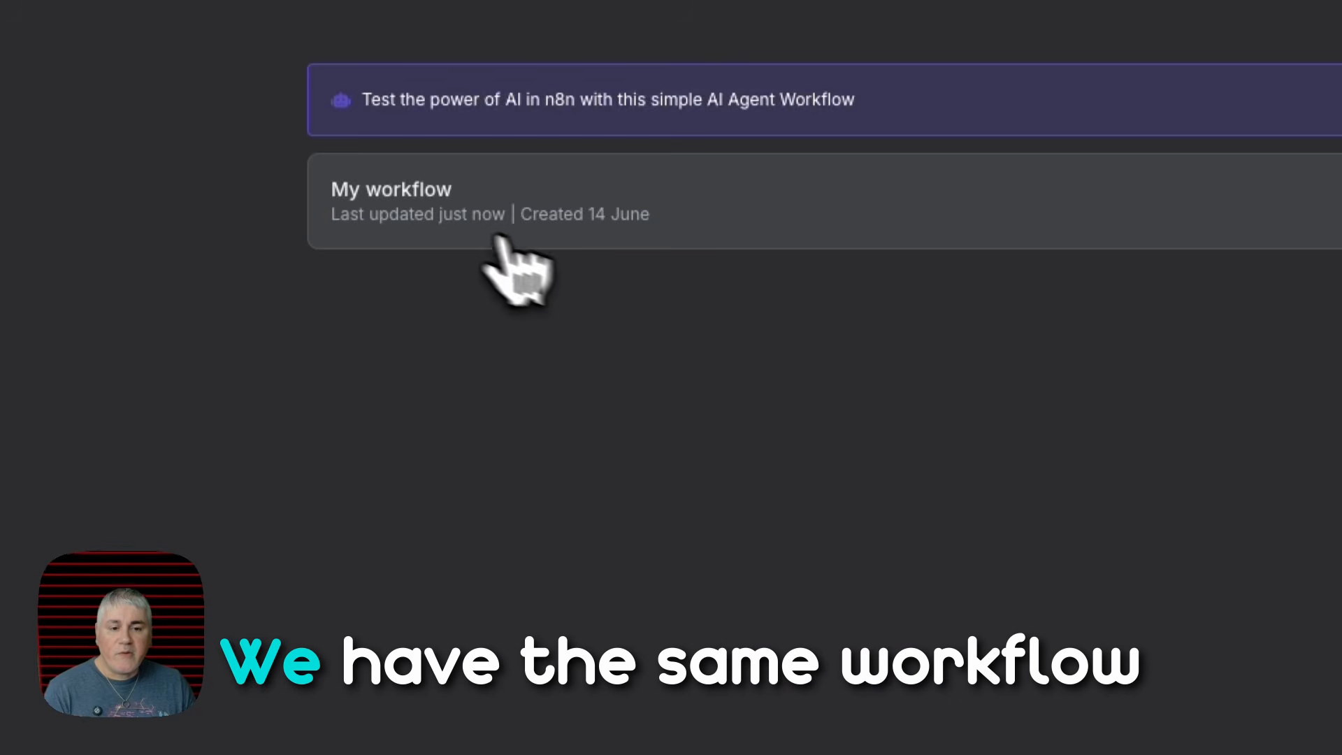
click(417, 207)
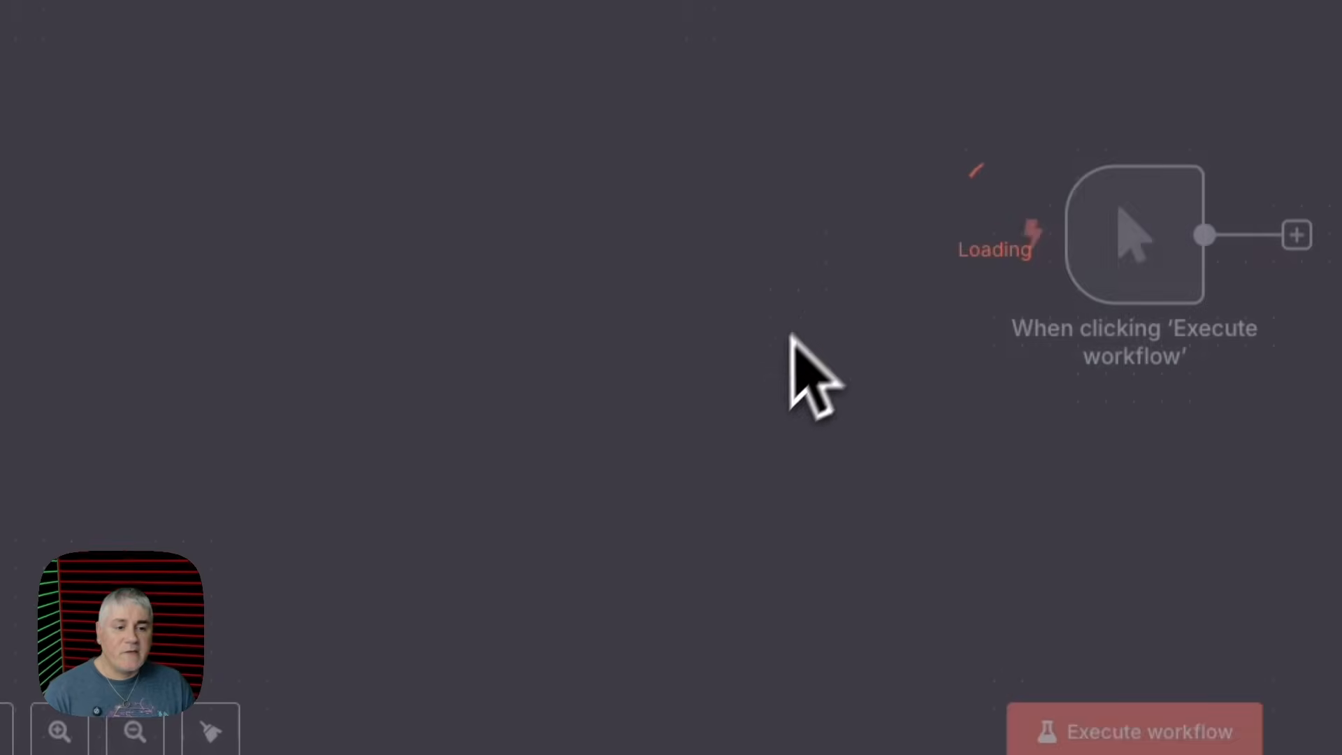